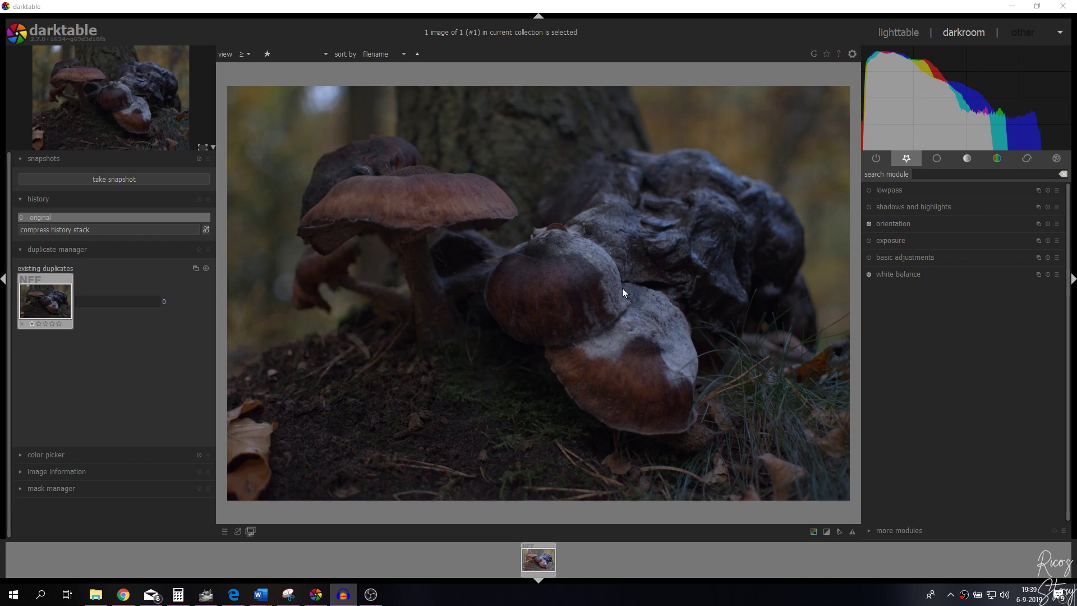
Raise the exposure and lower the black point slightly from the histogram, then expand basic adjustments
drag(986, 139, 1065, 144)
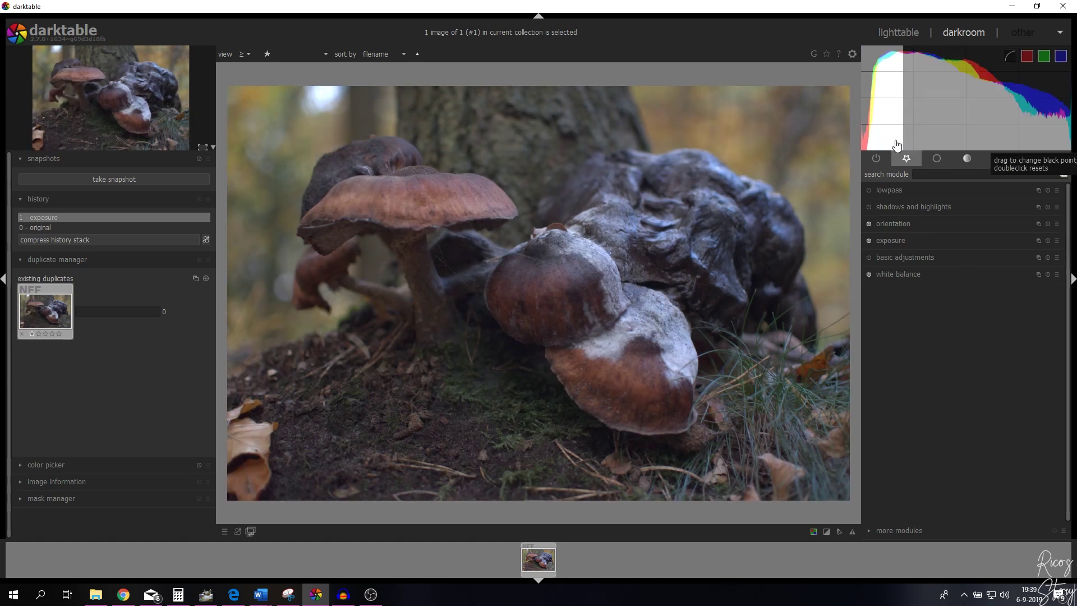
drag(893, 146, 888, 145)
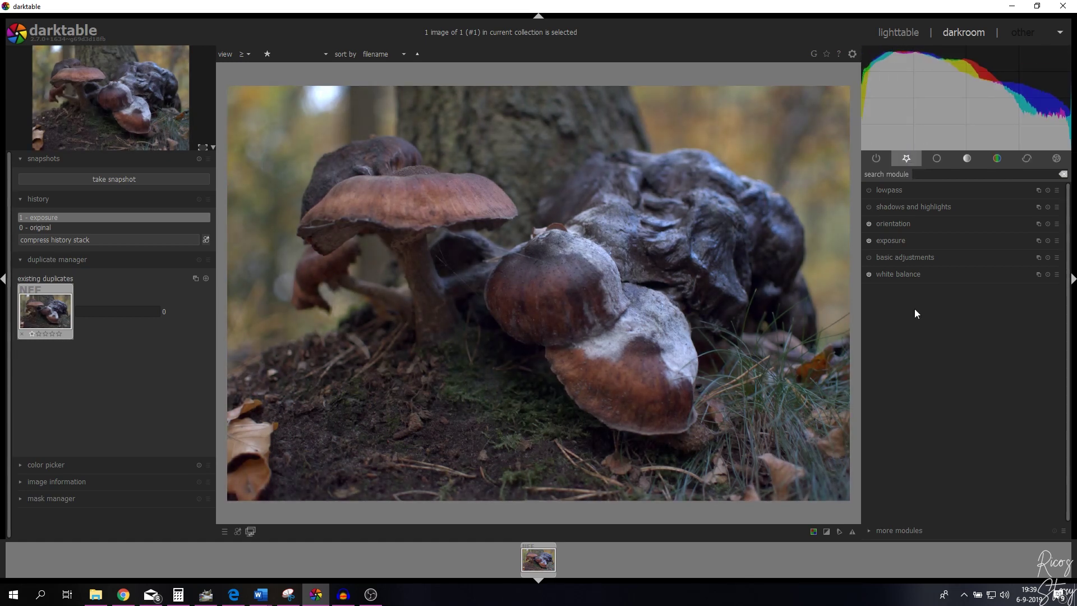
click(903, 257)
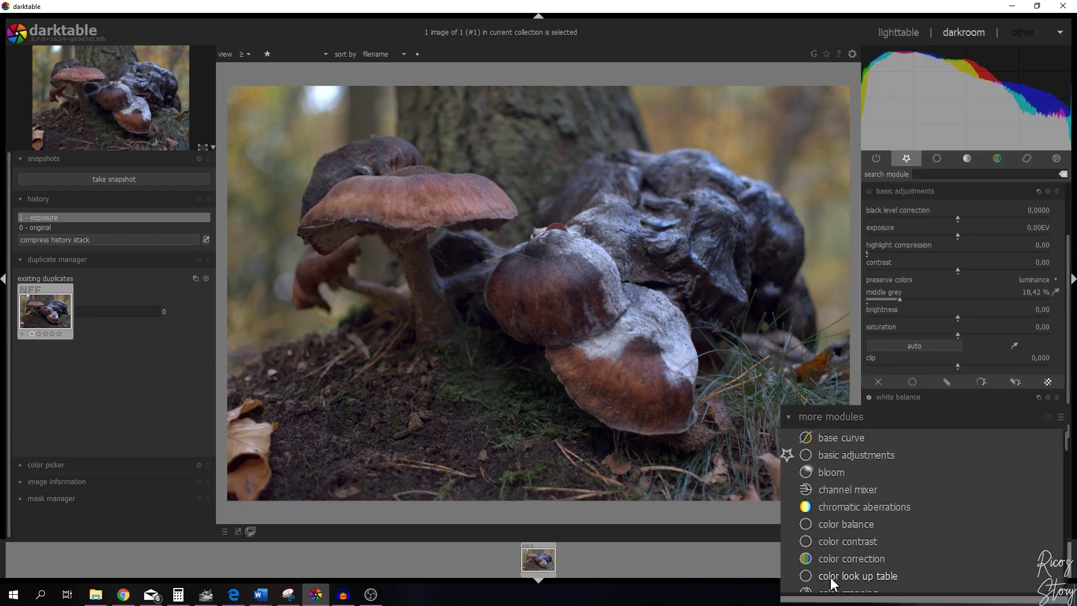
Close the extra modules list and raise black level correction to 0,0010
scroll(860, 466, down, 5)
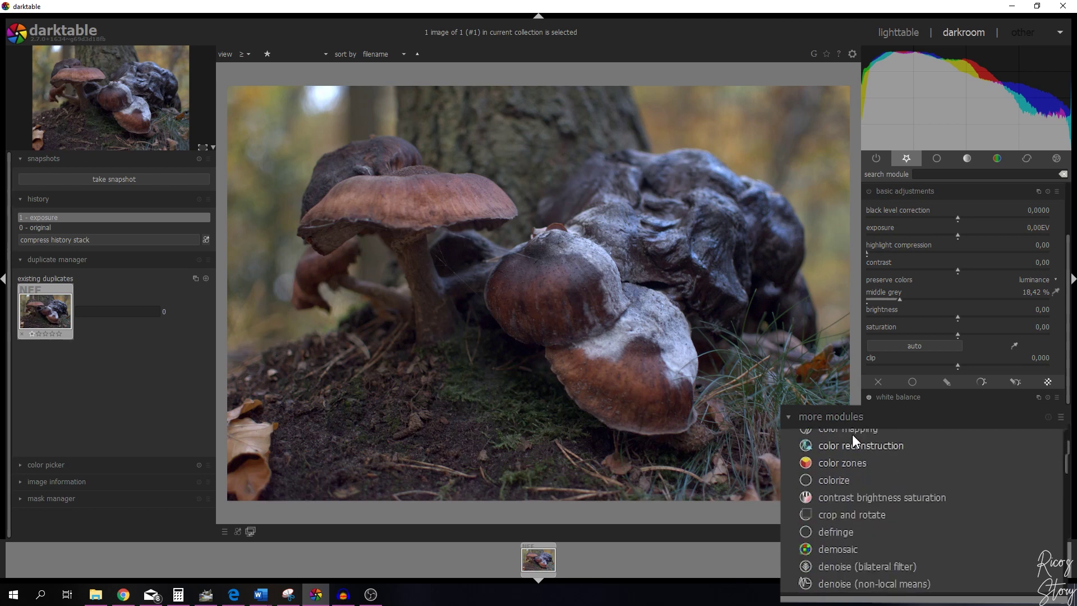
click(847, 416)
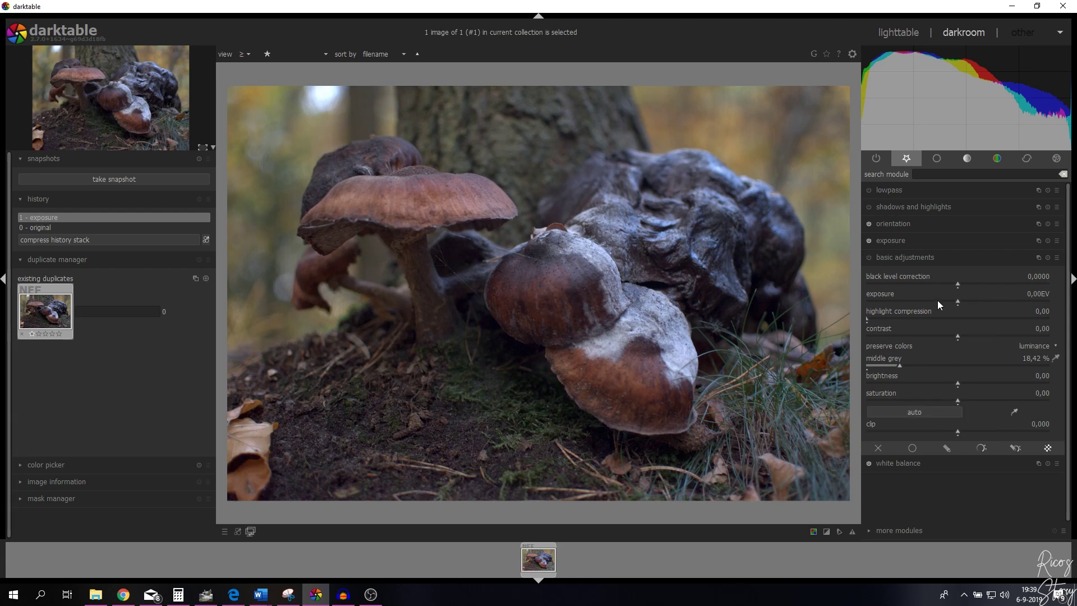
scroll(1044, 275, up, 1)
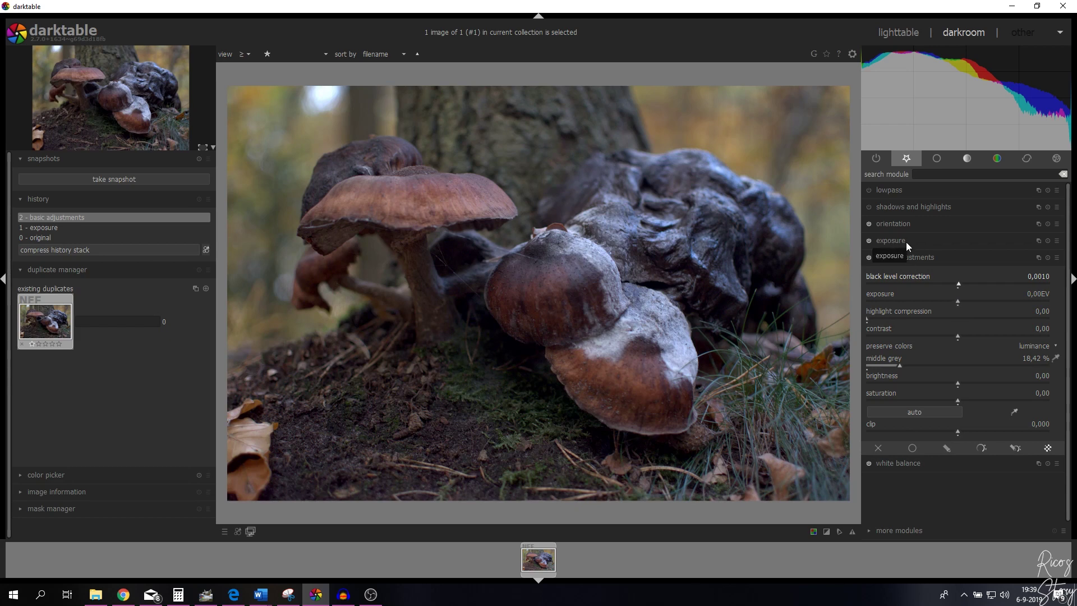
Set highlight compression to exactly 25 in basic adjustments
drag(867, 318, 1066, 318)
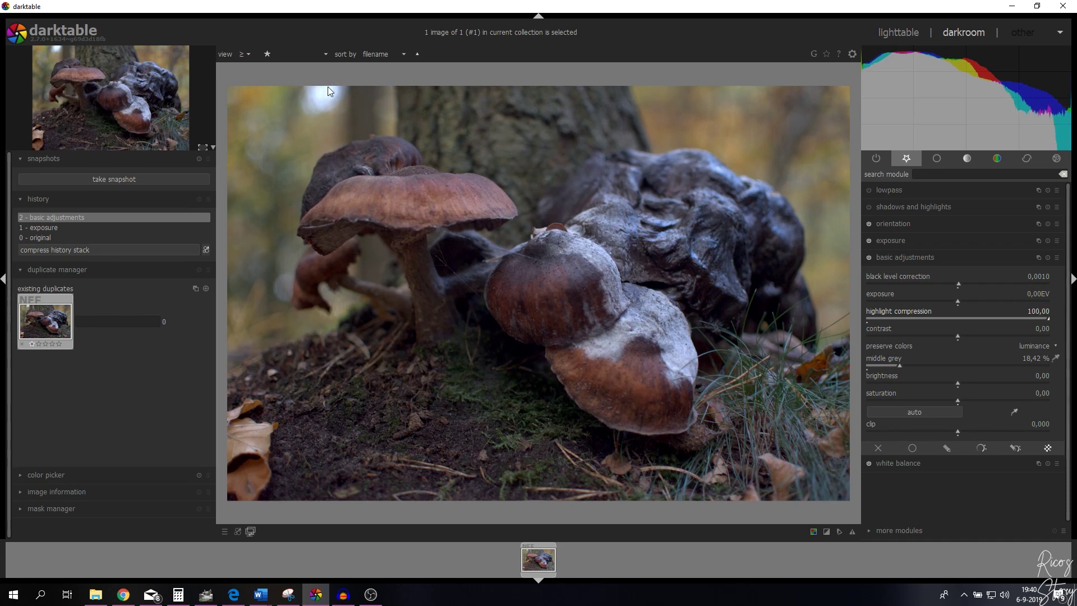
drag(1050, 318, 923, 318)
drag(841, 313, 838, 317)
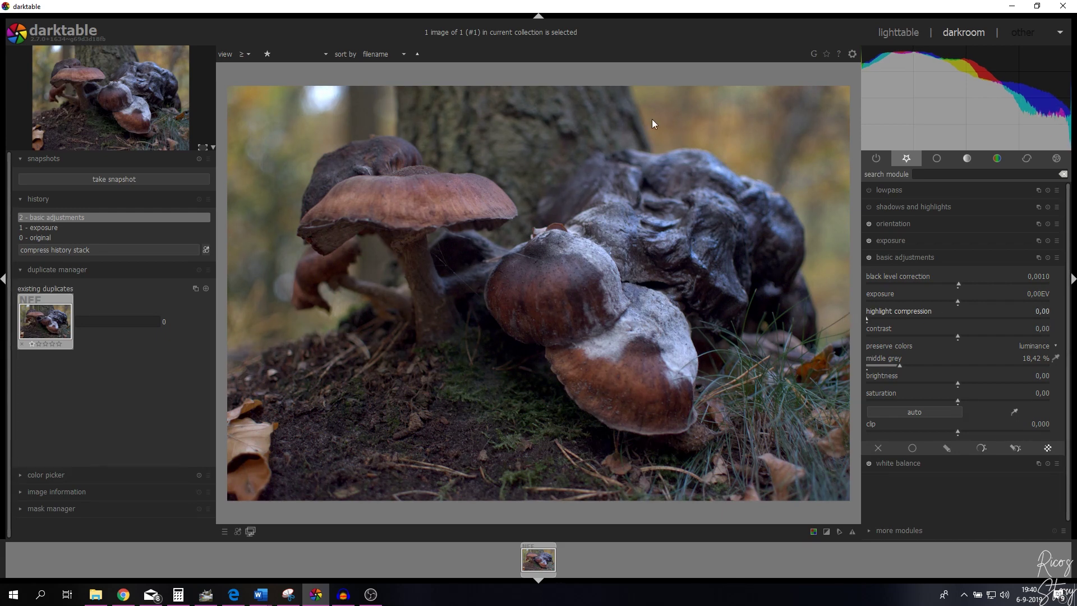
right_click(1047, 312)
text(25)
key(Return)
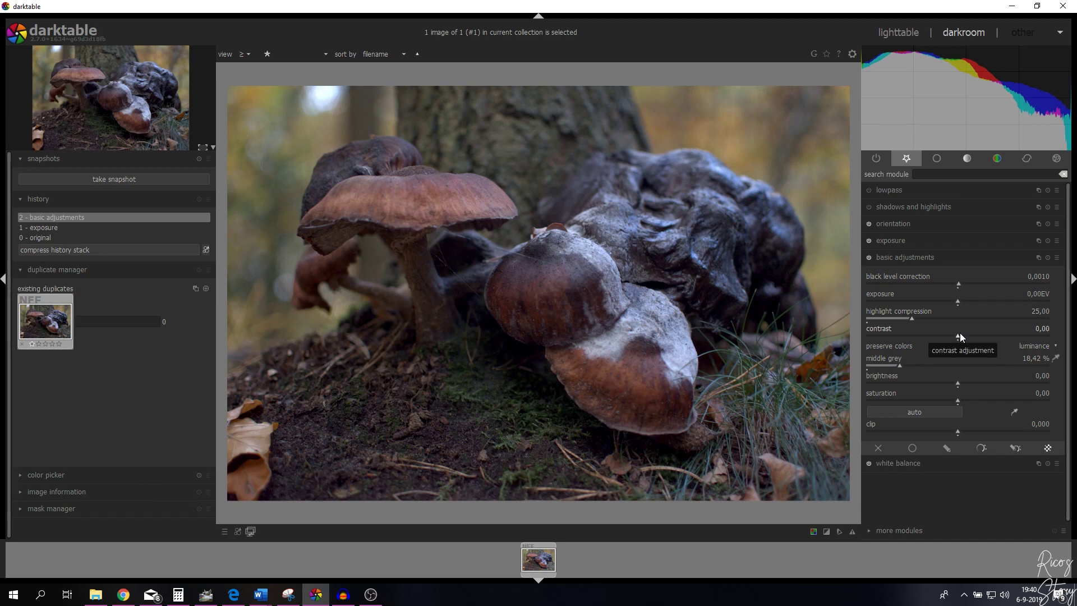
Raise brightness to 0,05 and increase saturation, then collapse basic adjustments
drag(957, 382, 959, 380)
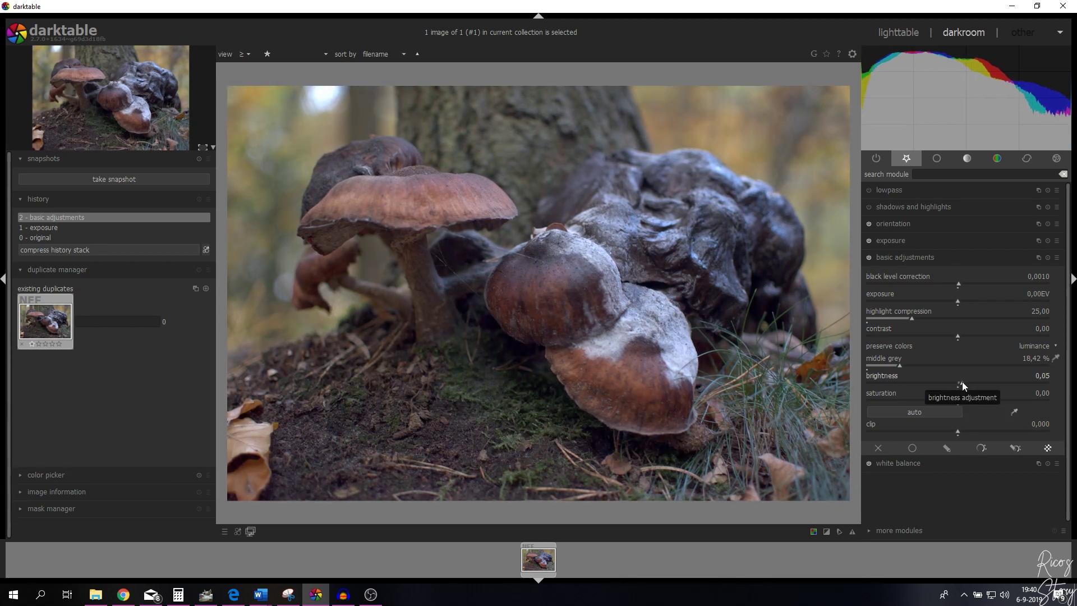
drag(955, 402, 976, 400)
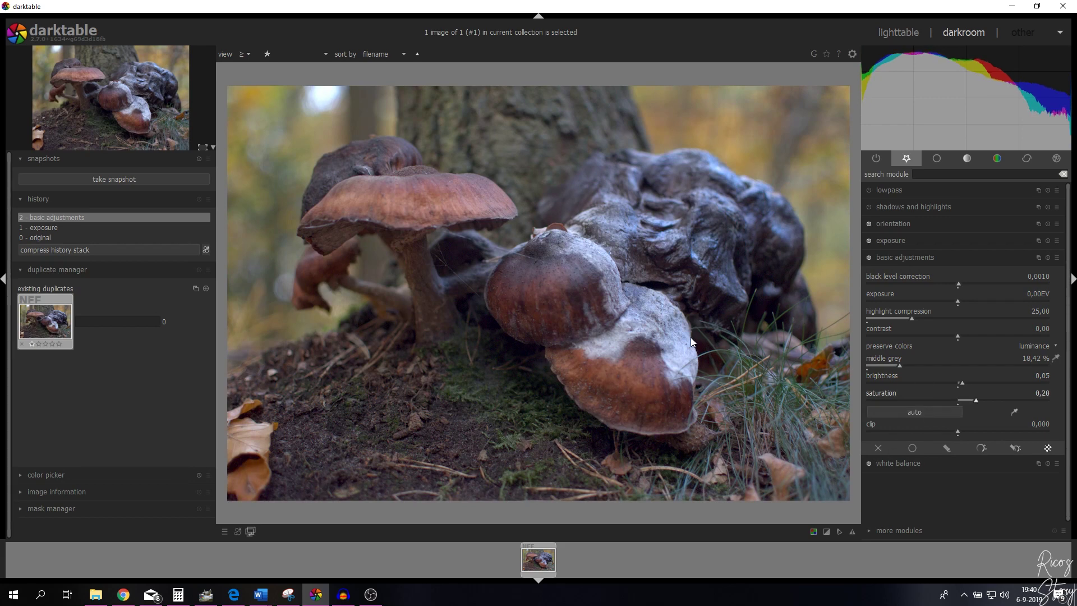
click(914, 259)
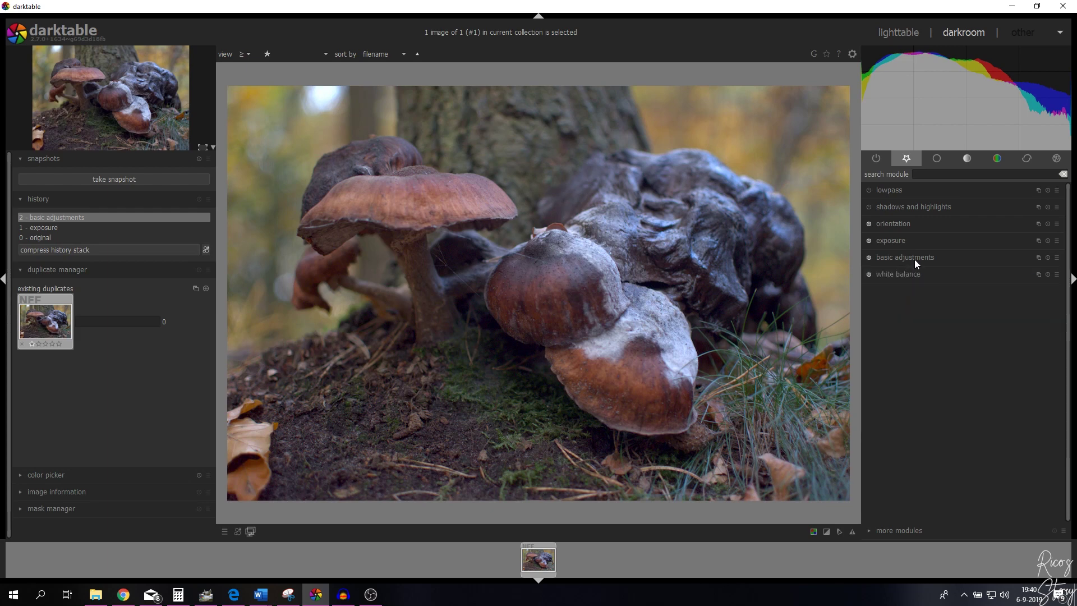
Enable shadows and highlights and set its white point adjustment to 0,58
click(916, 207)
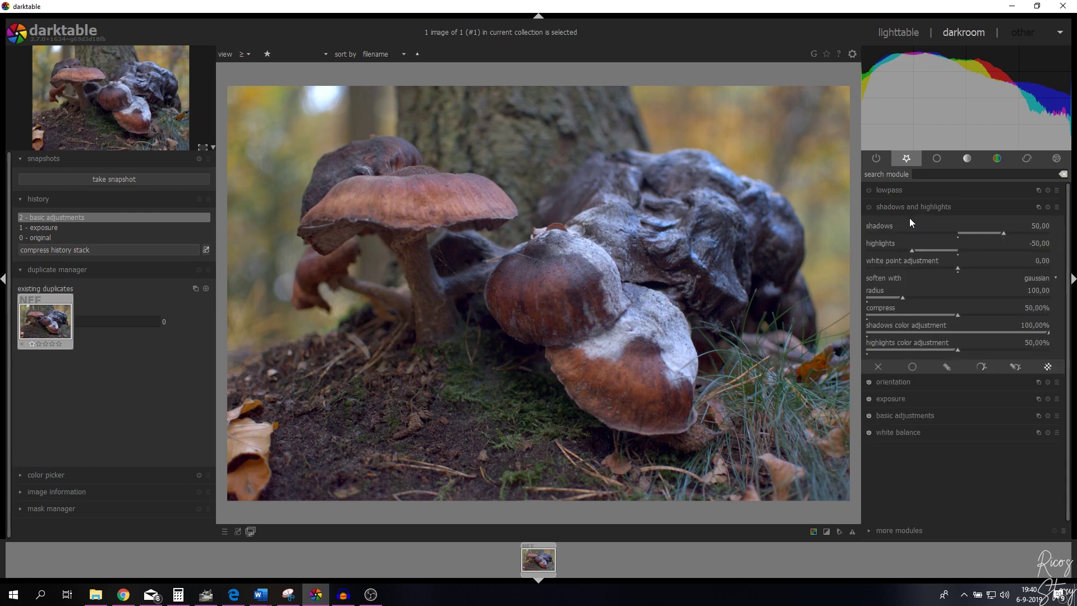
click(870, 206)
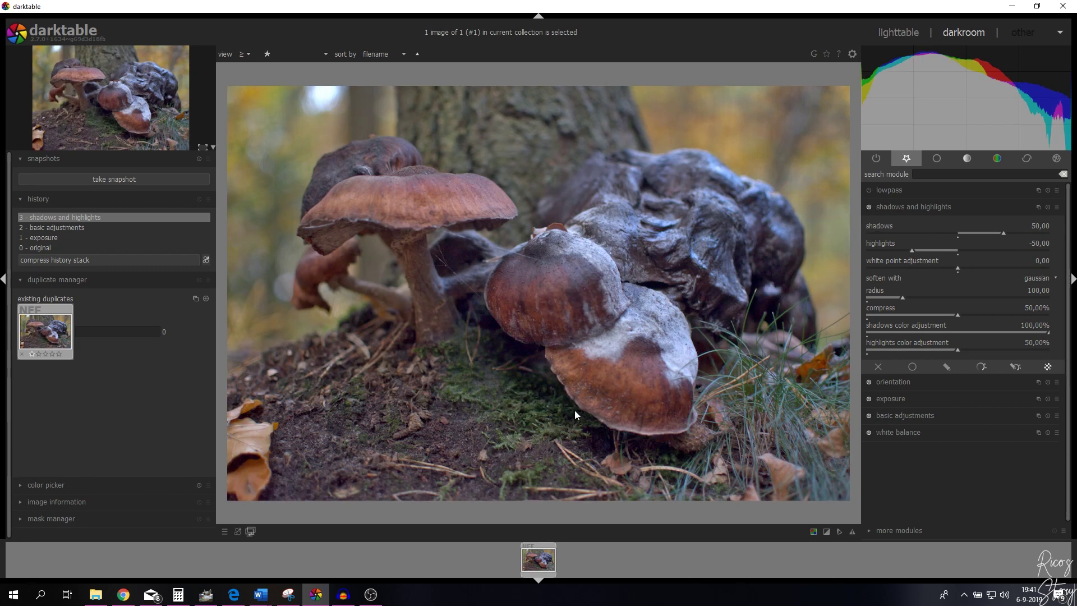
mouse_move(957, 268)
mouse_down()
mouse_move(867, 266)
mouse_move(1036, 267)
mouse_move(964, 270)
mouse_up()
Take a snapshot of the edit, then revert to the original and compress the history stack
click(120, 180)
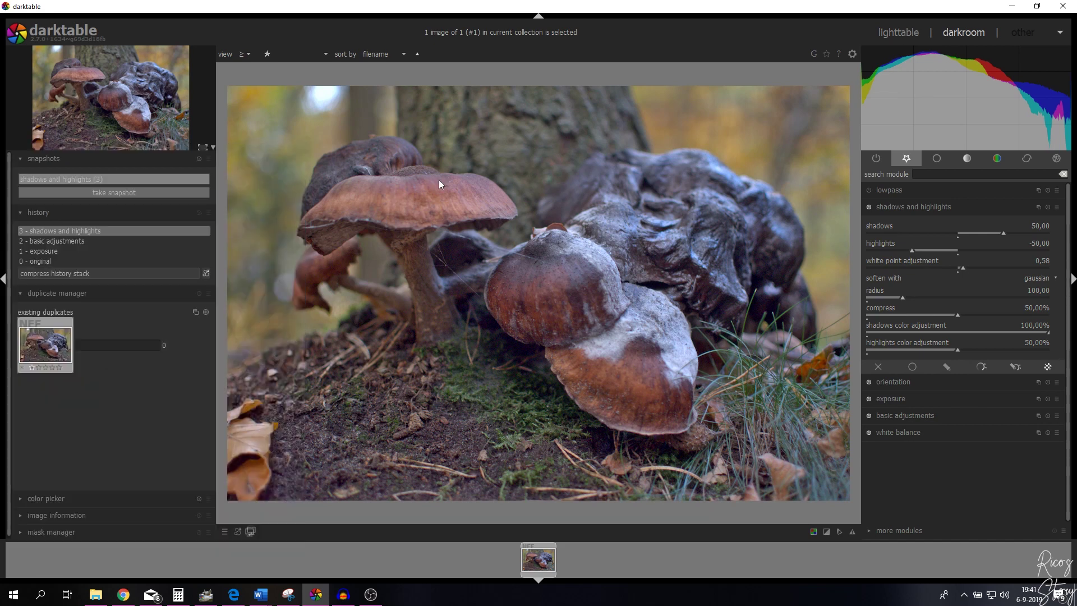
click(920, 207)
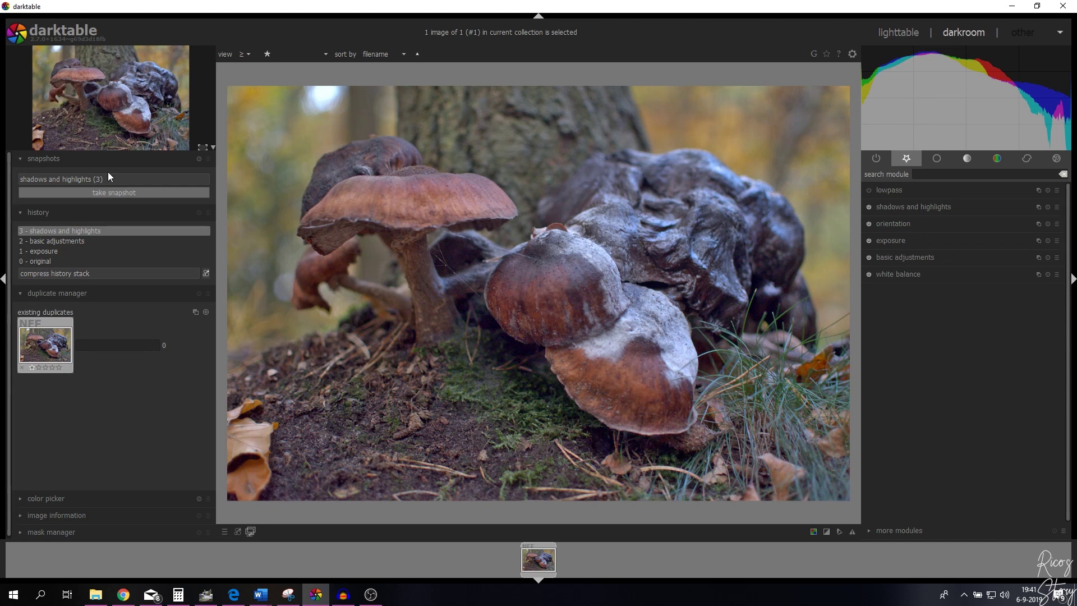
click(40, 261)
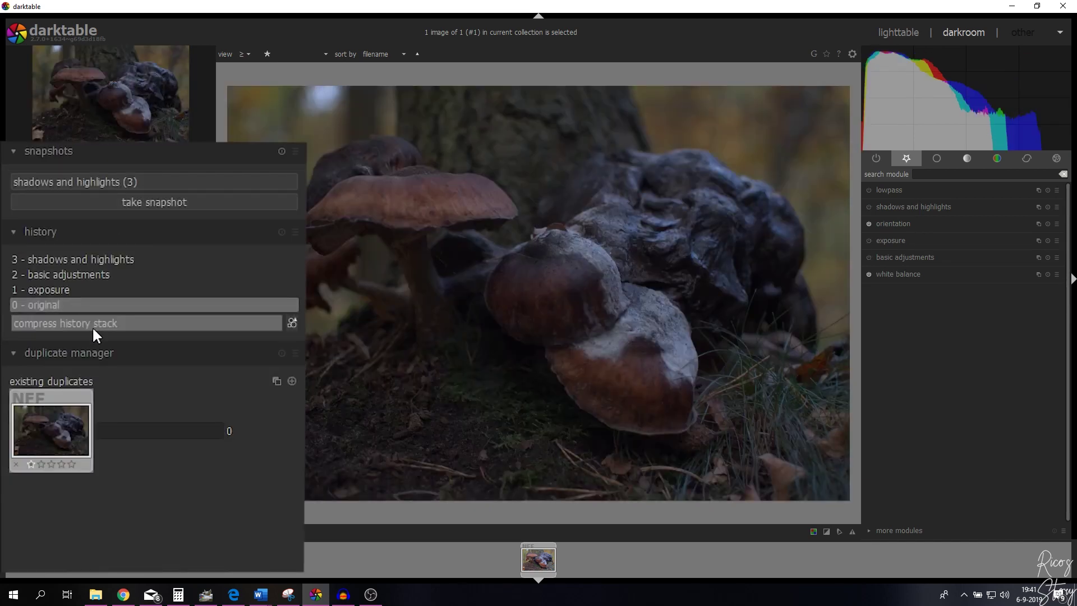
click(92, 326)
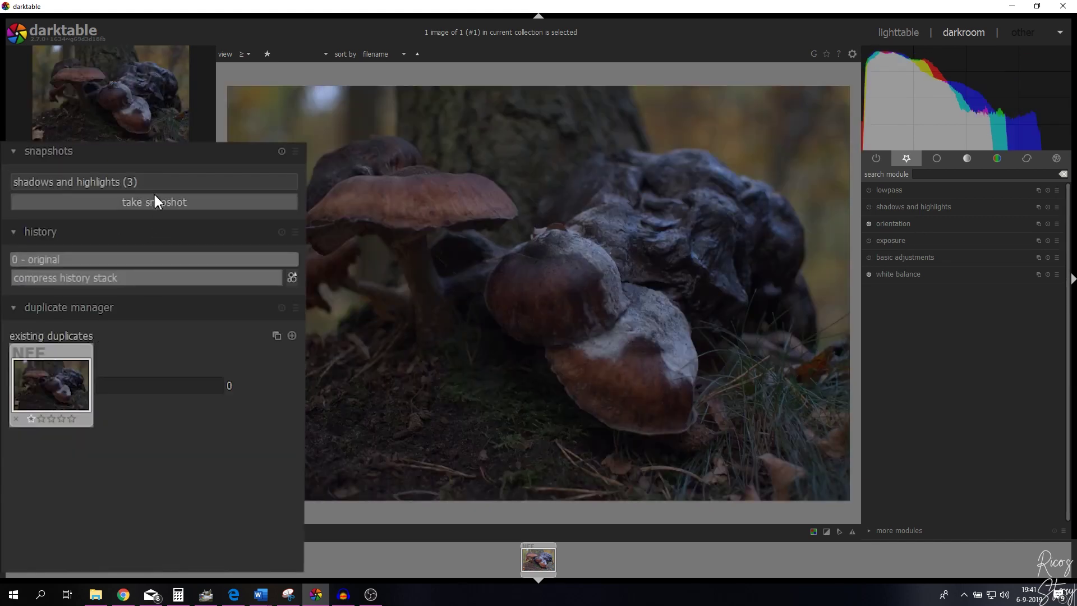
Compare the original against the snapshot by moving the split divider, then turn the comparison off
click(118, 182)
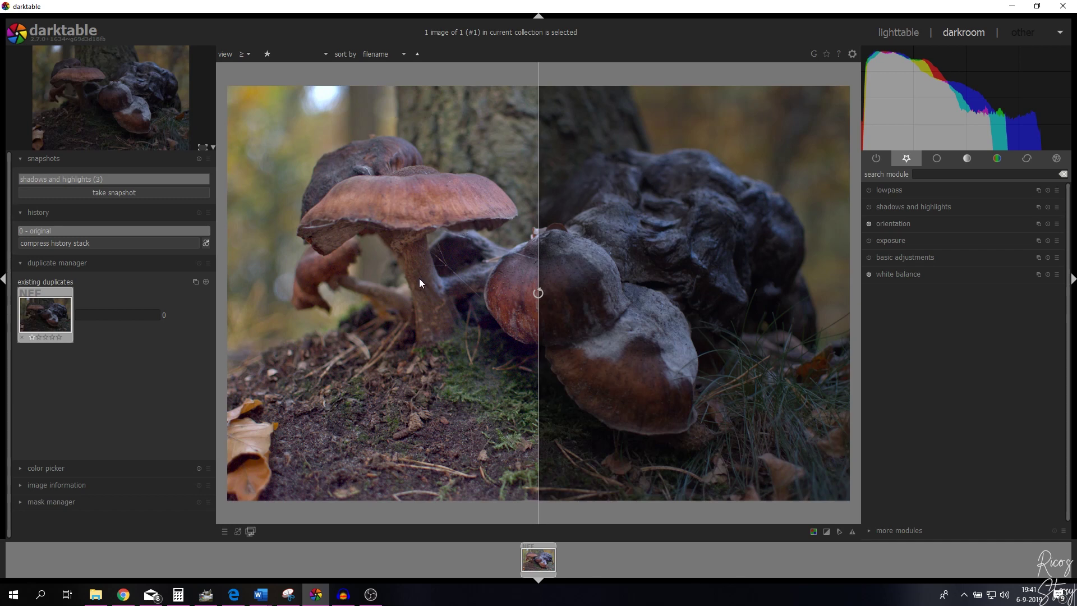
drag(542, 240, 240, 284)
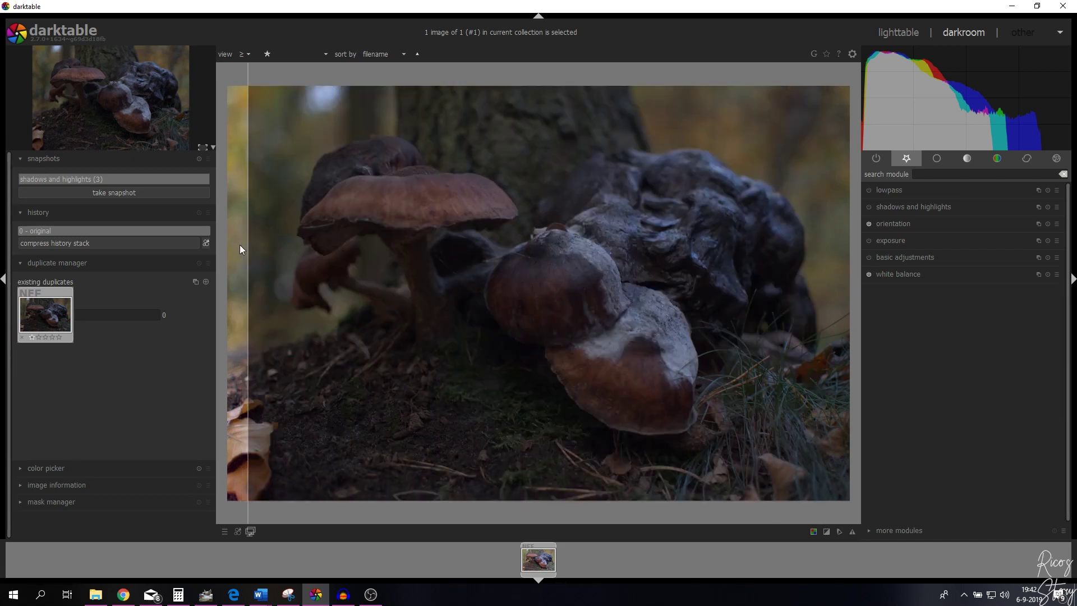
drag(240, 244, 576, 293)
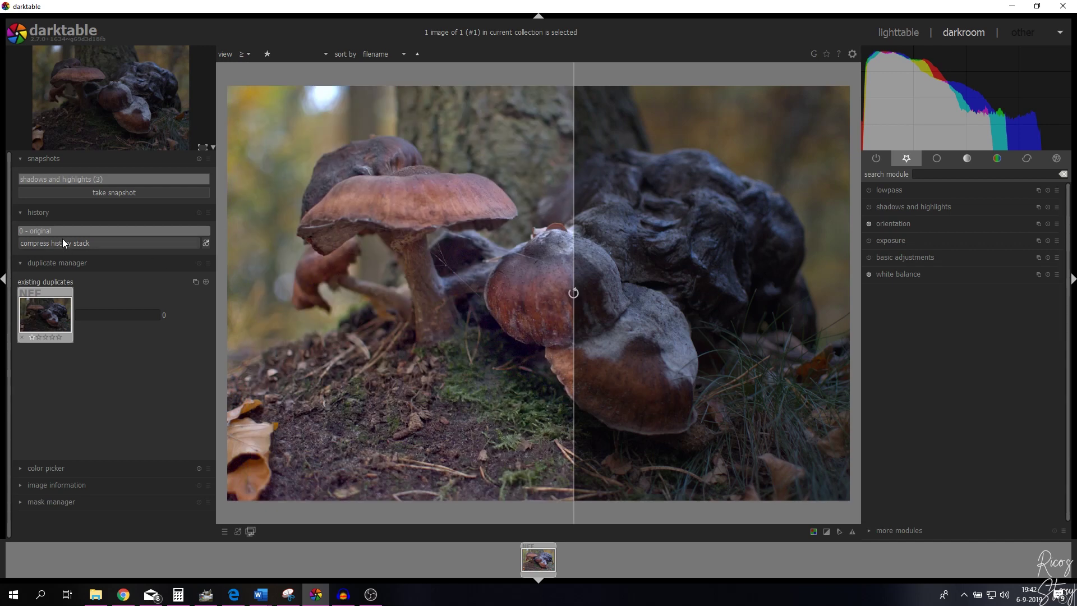
click(90, 180)
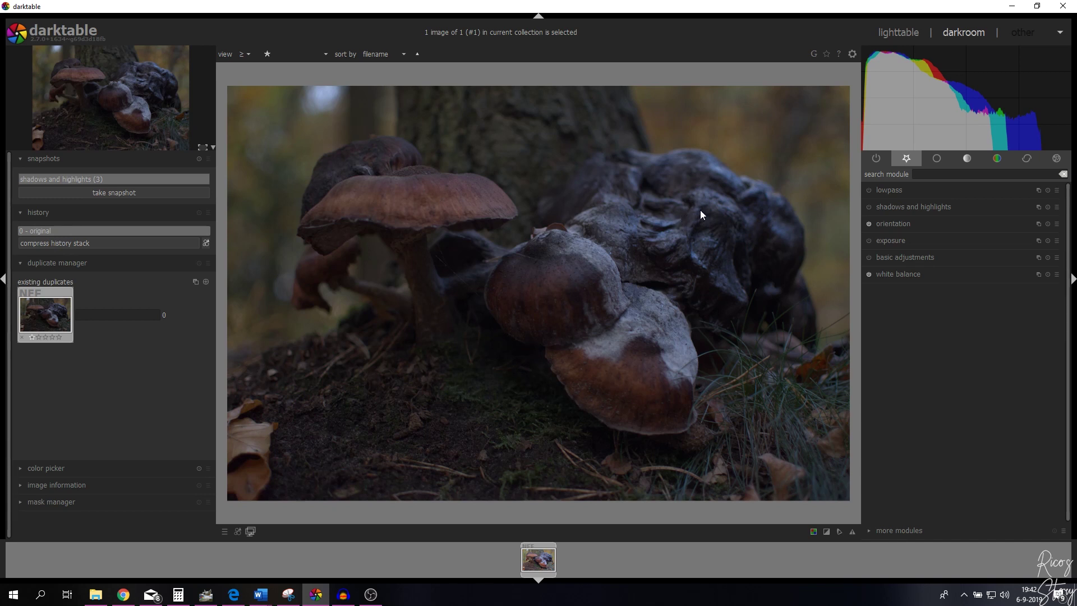
Raise exposure again and set black level correction 0,0010 and brightness 0,05
drag(981, 149, 1056, 145)
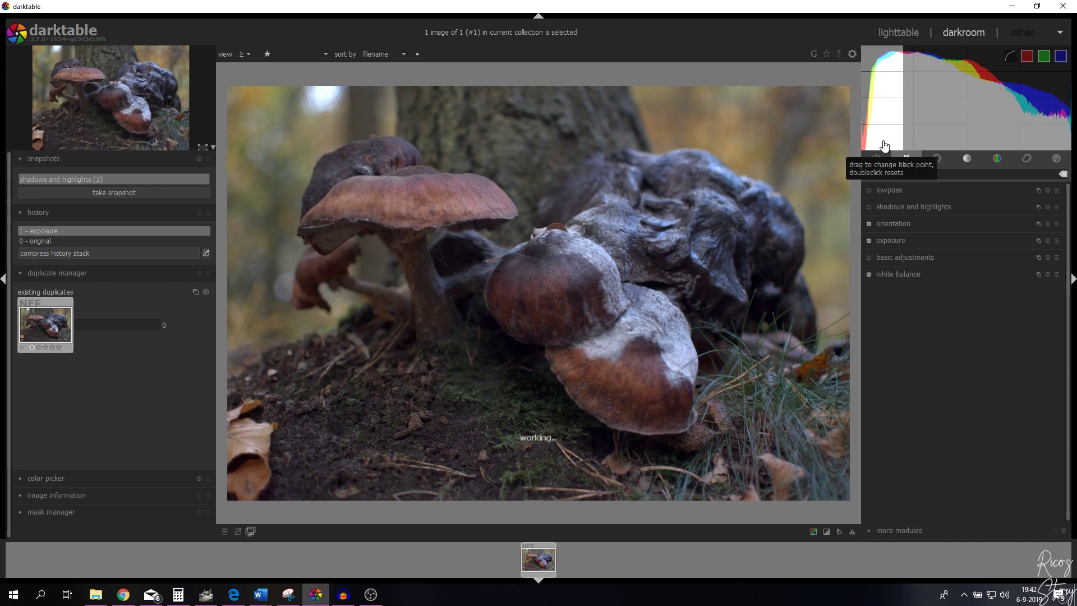
click(906, 258)
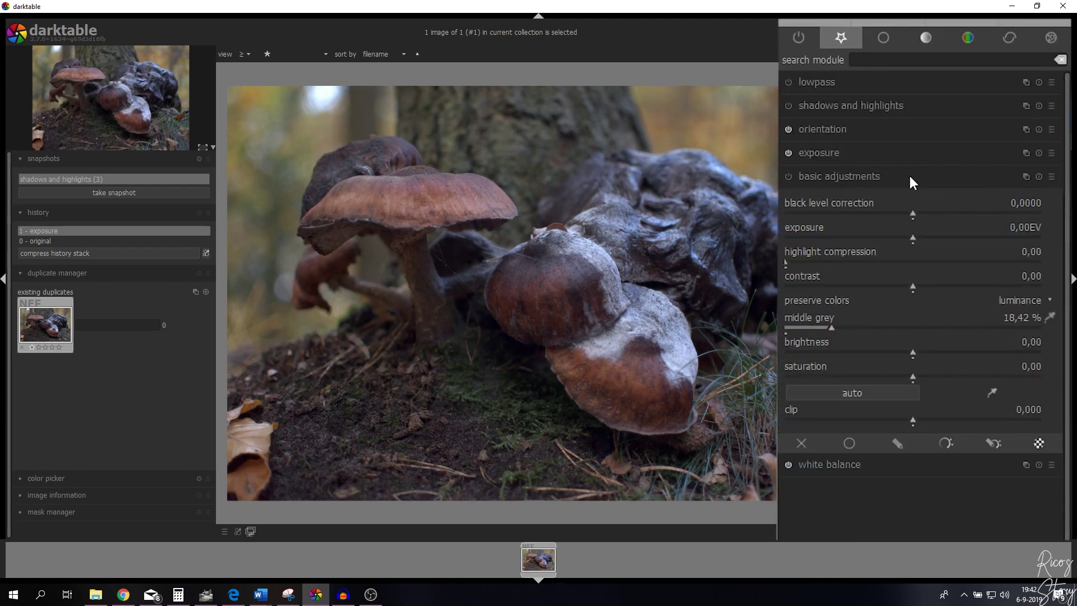
scroll(1023, 207, up, 1)
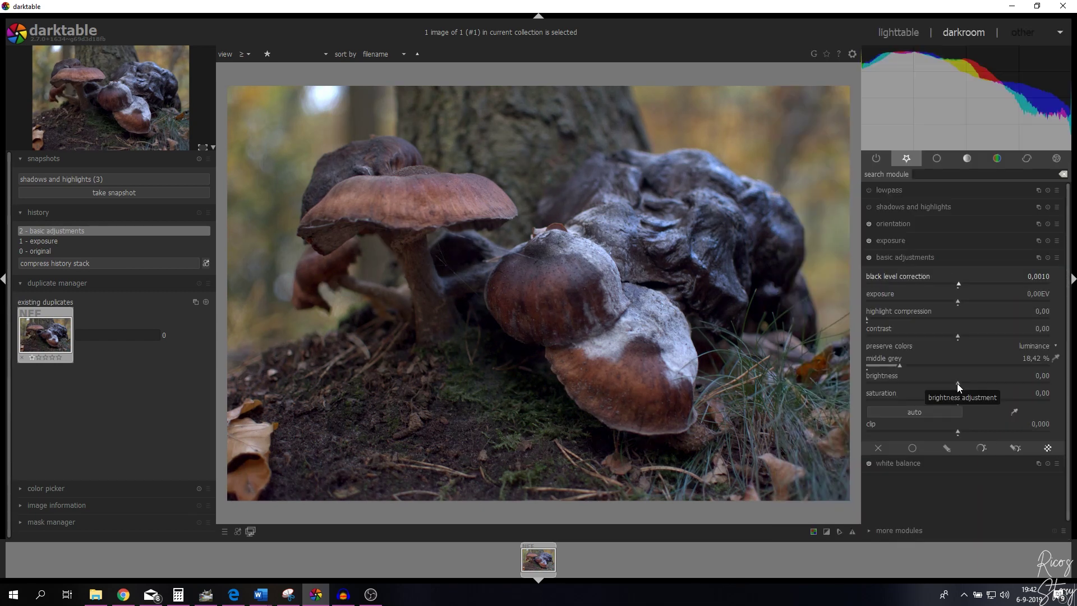
scroll(957, 383, down, 1)
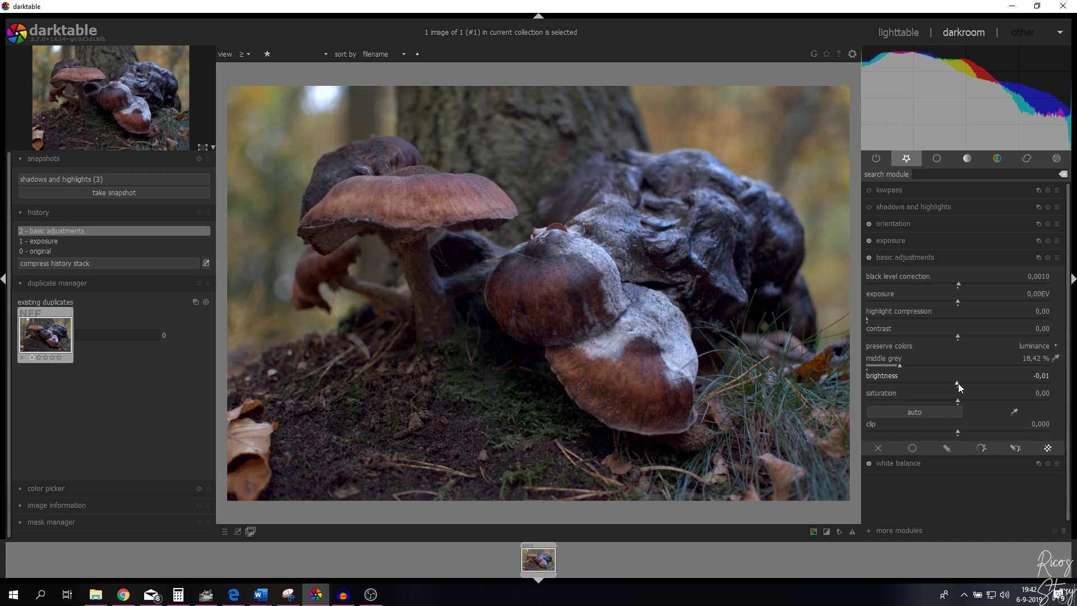
scroll(960, 382, up, 5)
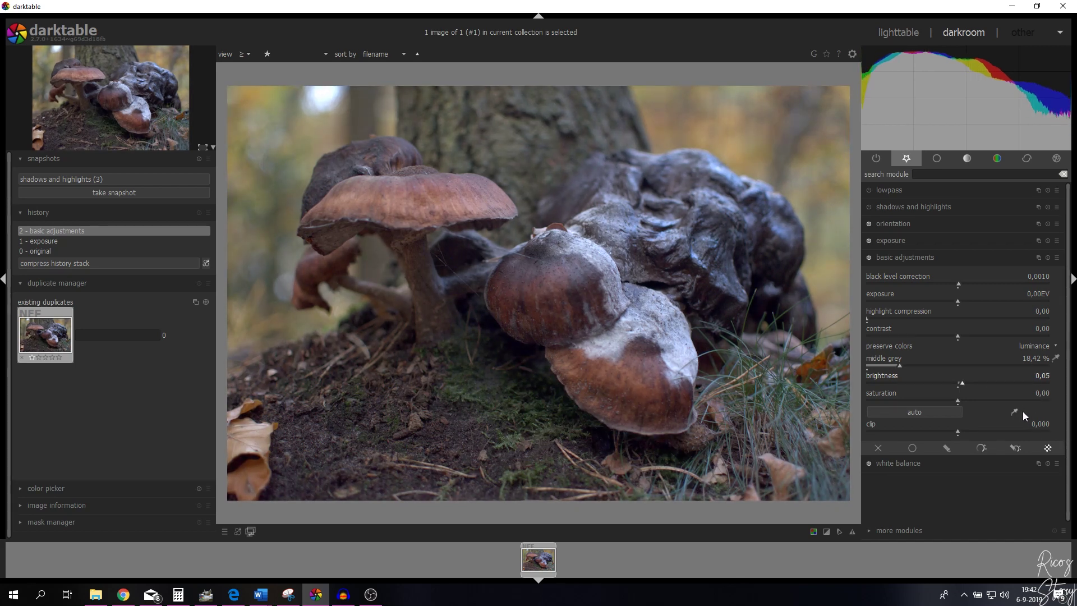
click(902, 259)
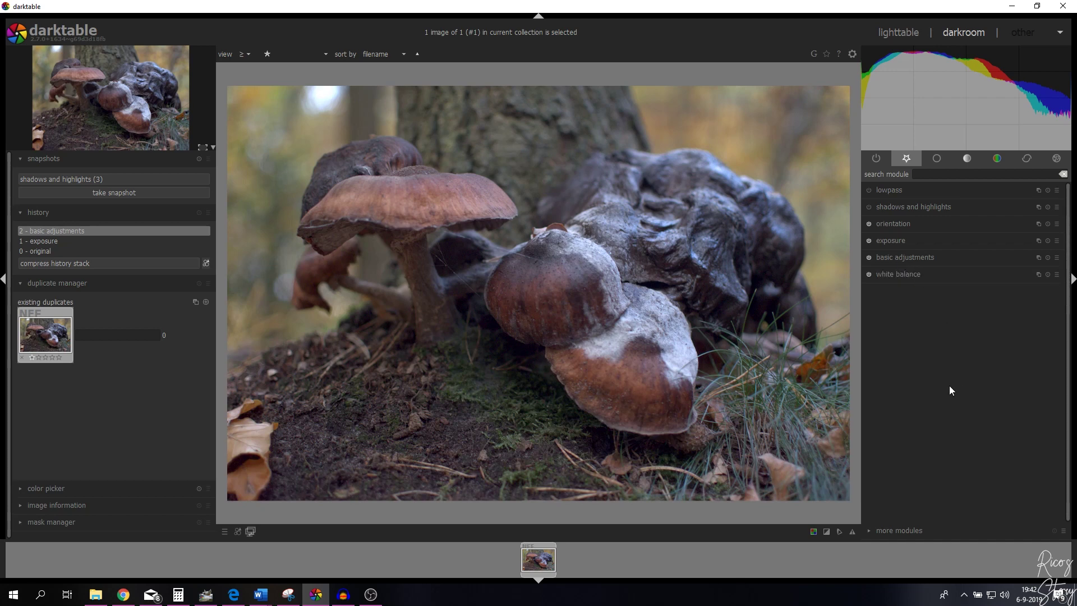
Enable the lowpass module with gaussian softening
click(911, 193)
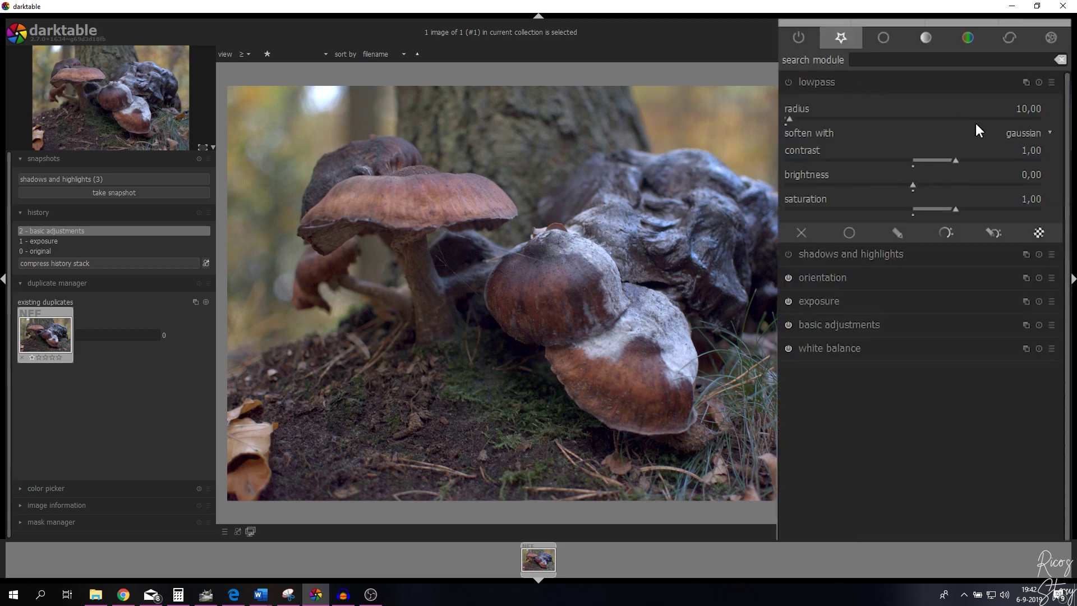
click(1023, 136)
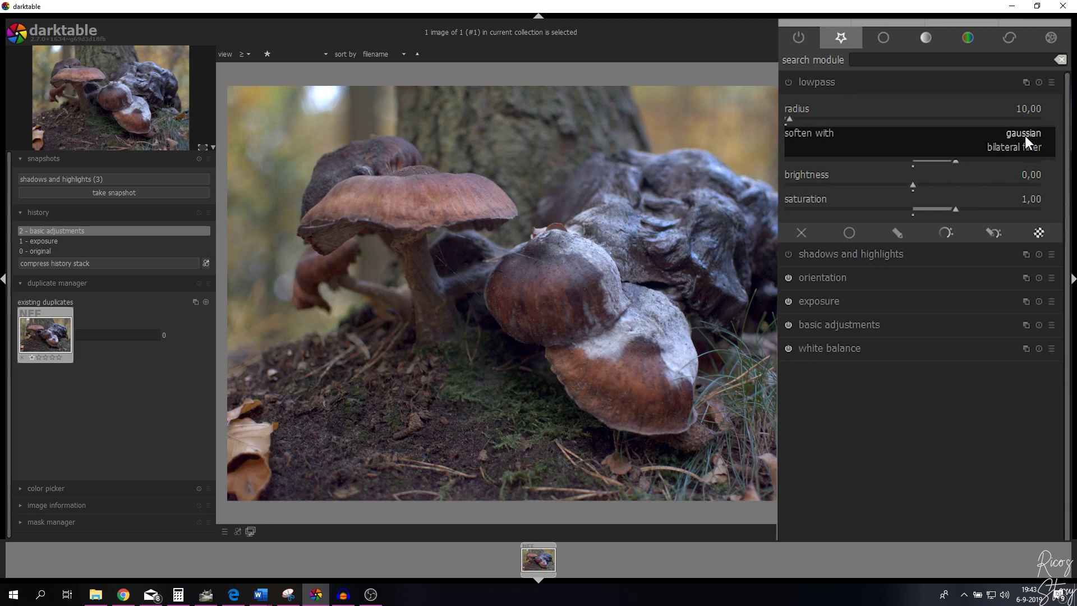
click(1025, 136)
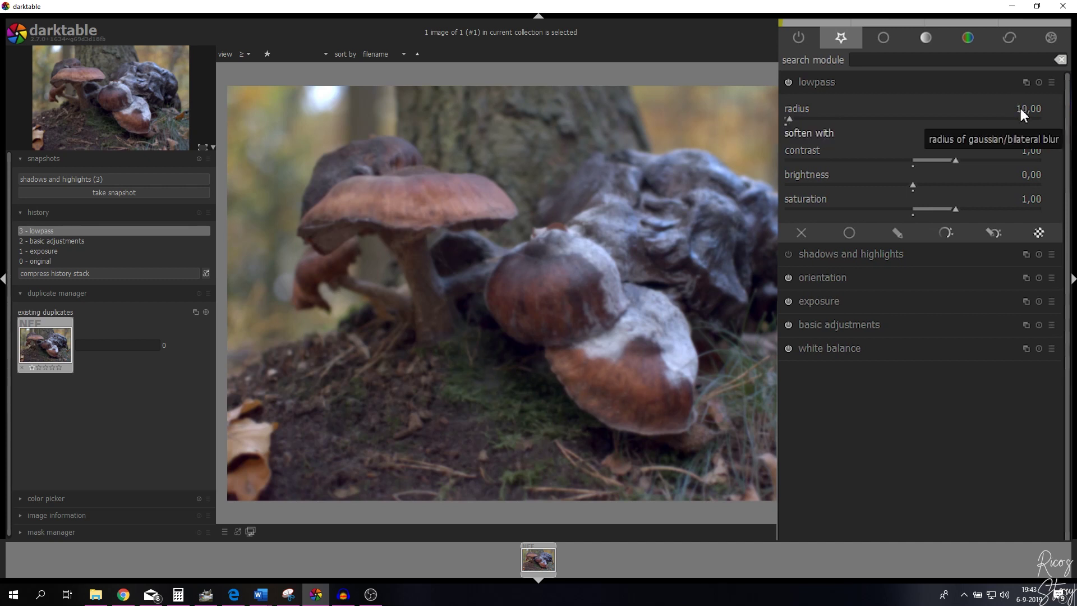
Push the lowpass radius high, then bring it back down to 53,61
drag(789, 117, 937, 114)
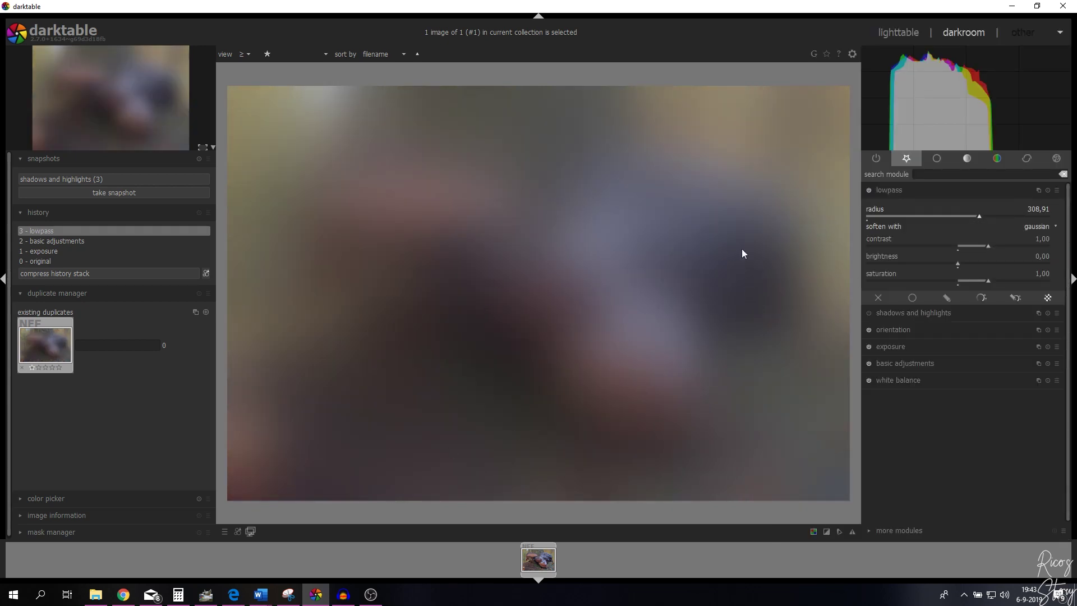
drag(978, 215, 886, 213)
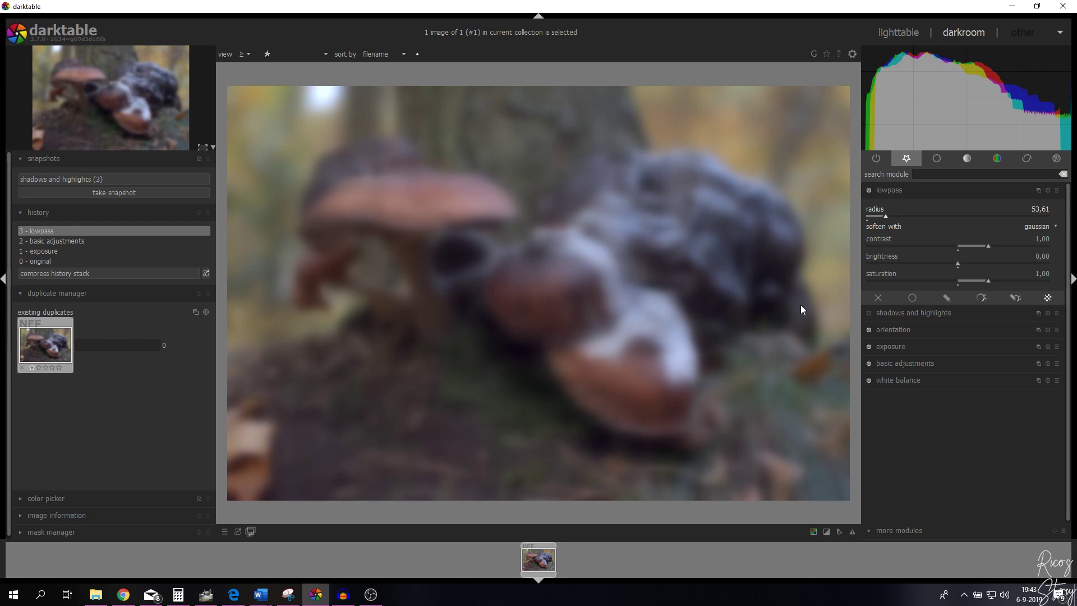
Add a drawn brush mask with two strokes over the front mushroom cap
click(945, 298)
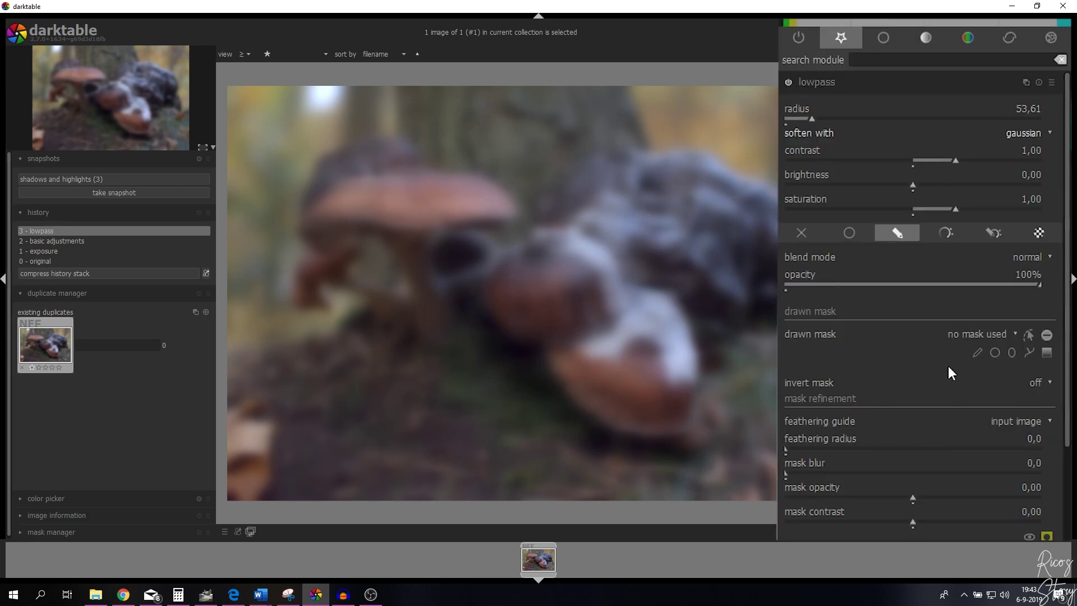
click(978, 353)
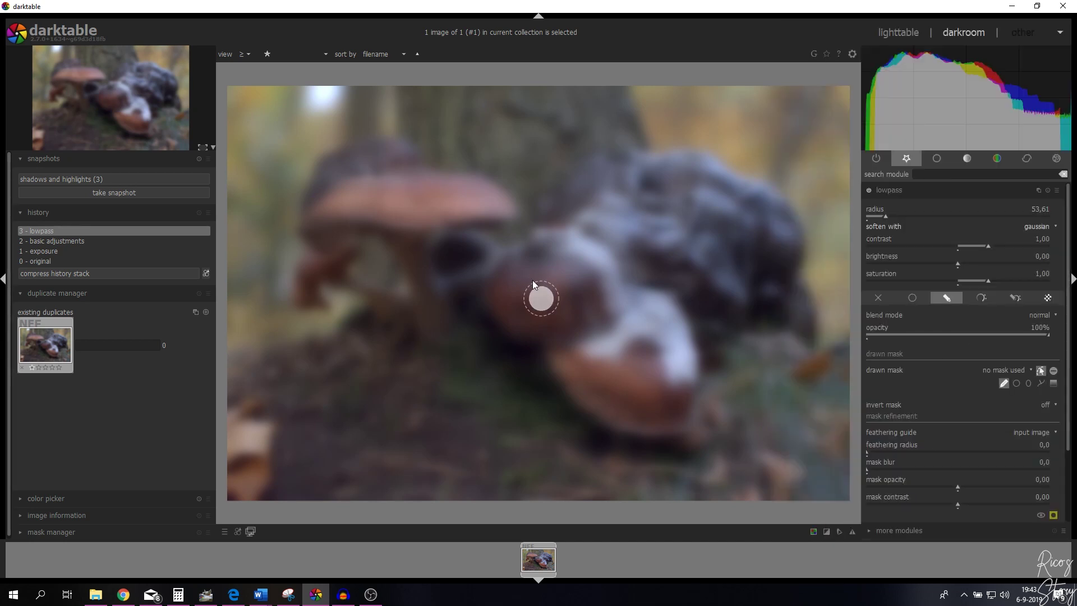
mouse_move(534, 283)
mouse_down()
mouse_move(546, 247)
mouse_move(592, 257)
mouse_up()
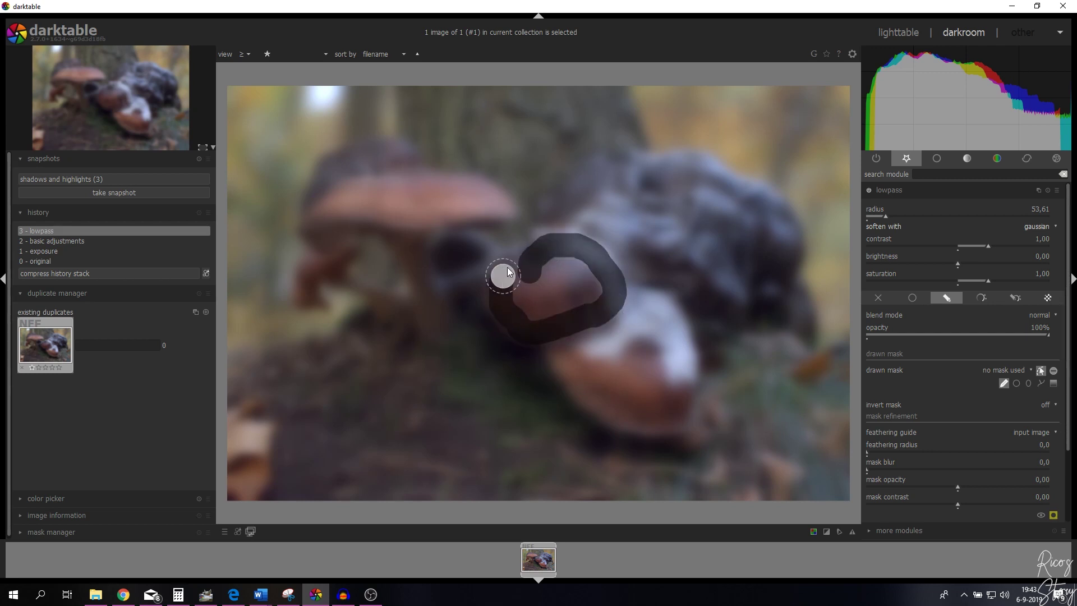
mouse_move(584, 261)
mouse_down()
mouse_move(599, 288)
mouse_move(588, 298)
mouse_move(524, 313)
mouse_move(526, 290)
mouse_move(569, 291)
mouse_move(587, 270)
mouse_move(520, 298)
mouse_up()
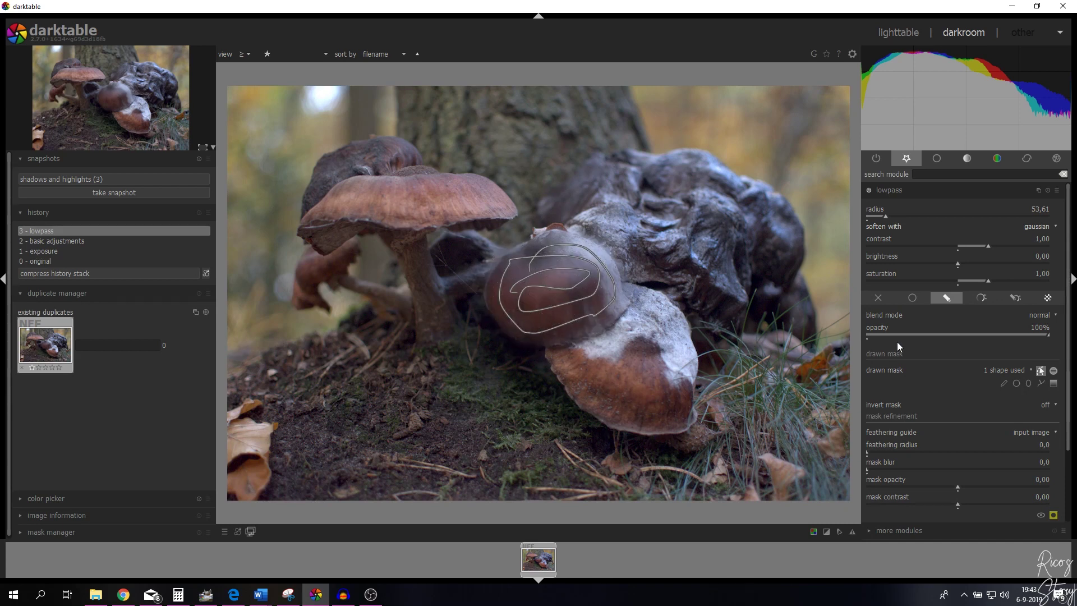
Invert the mask, hide its shape outlines, and feather its edges to radius 48,2
click(1045, 405)
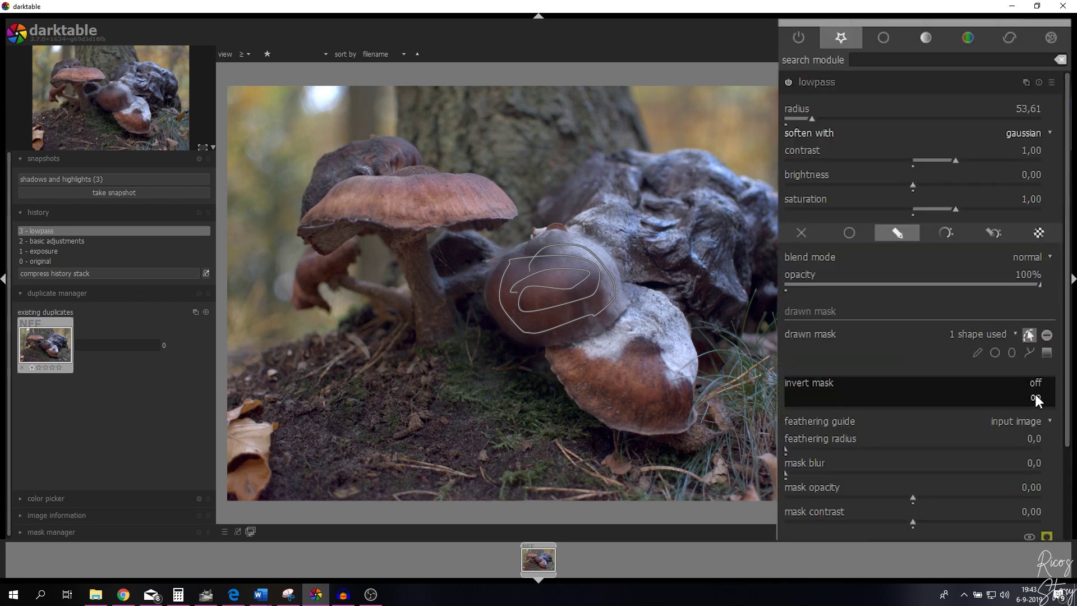
click(1037, 398)
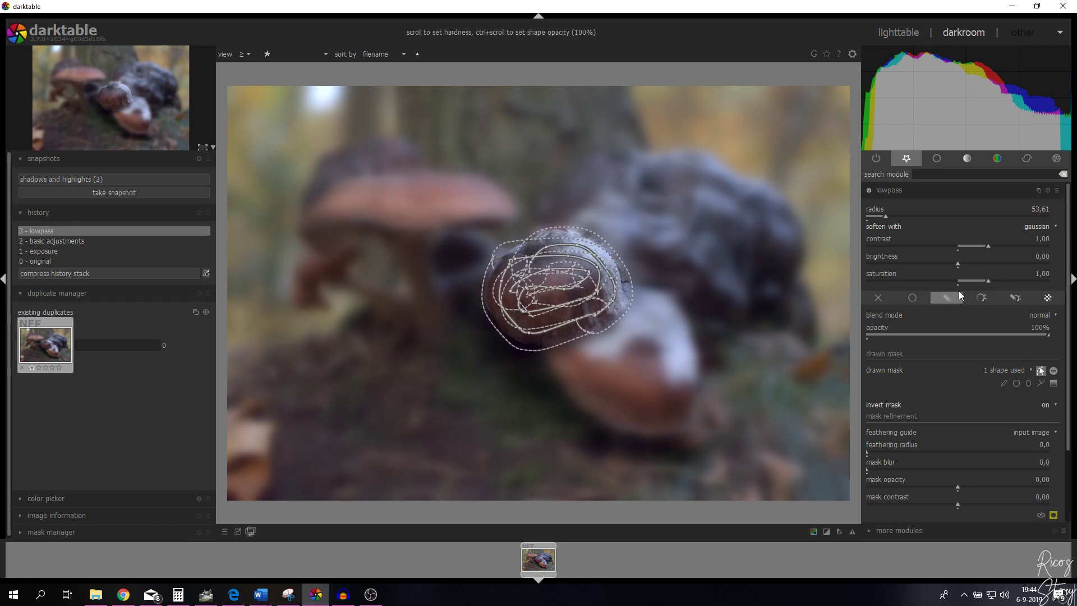
click(1041, 370)
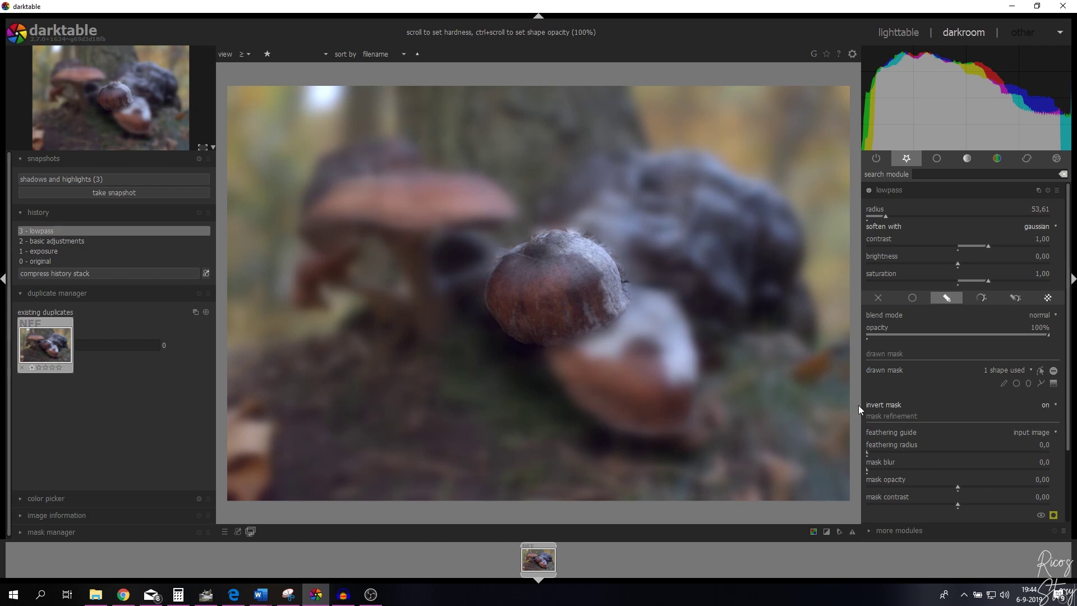
drag(873, 452, 917, 472)
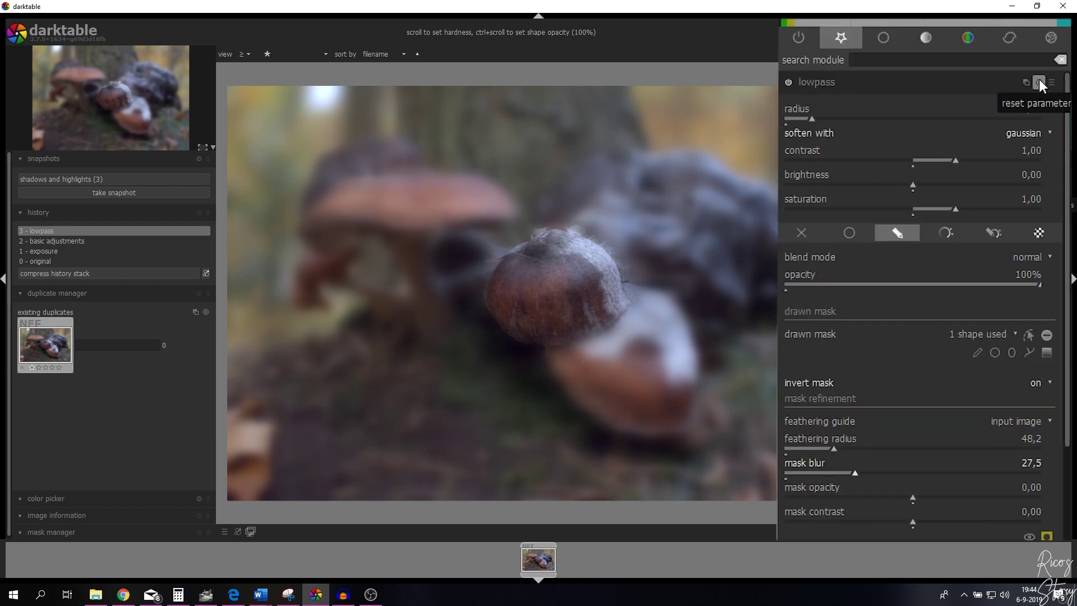
Reset the lowpass module to defaults and set its radius to 30
click(1039, 82)
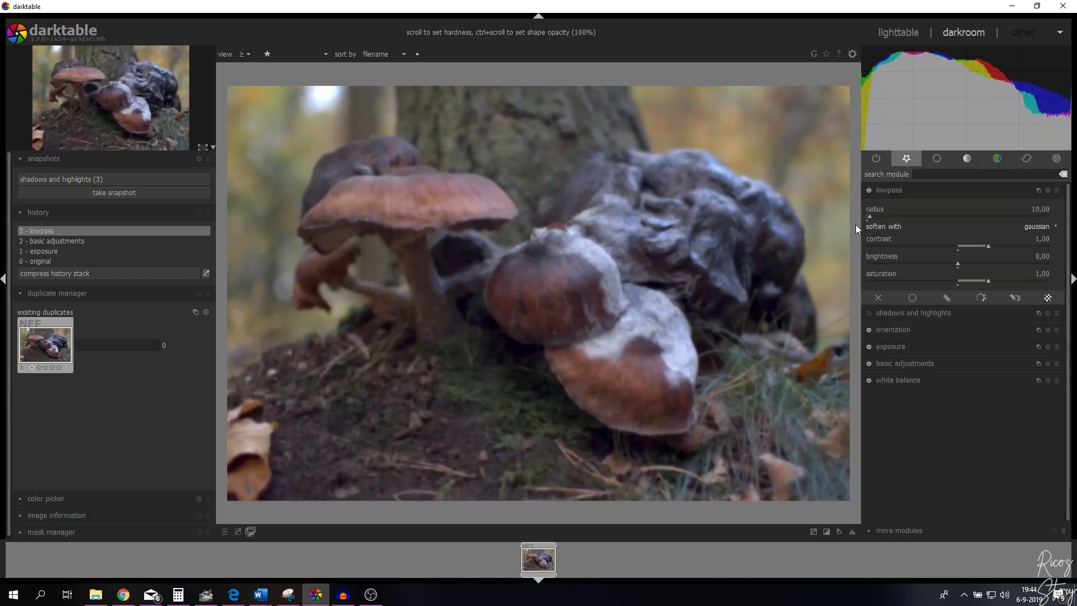
mouse_move(873, 217)
mouse_down()
mouse_move(930, 217)
mouse_move(873, 219)
mouse_up()
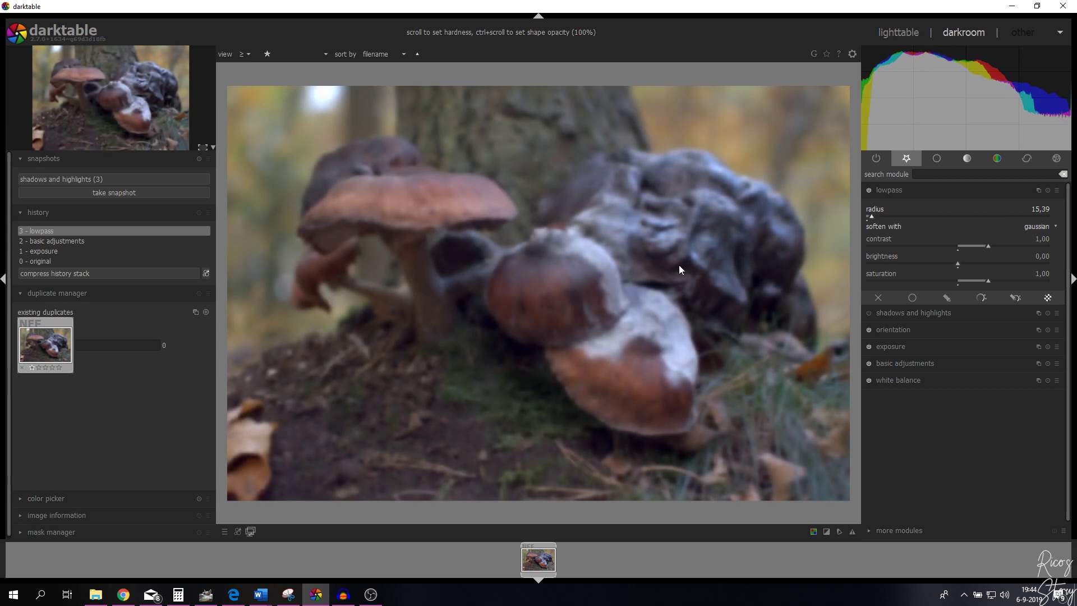
right_click(1043, 211)
text(30)
key(Return)
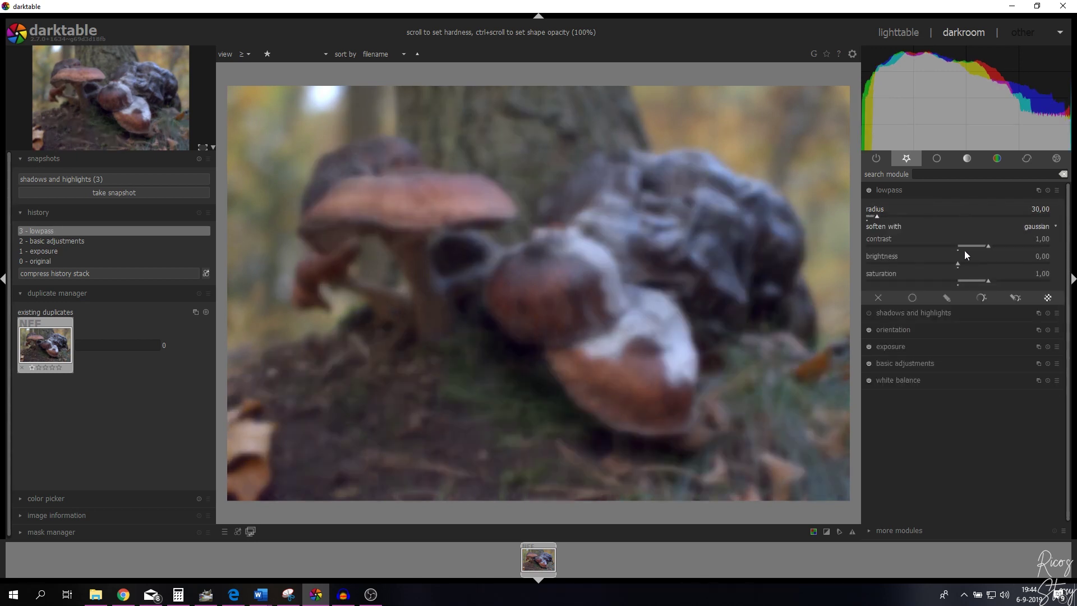
Set the lowpass contrast and saturation to 0, turning the preview flat grey
right_click(1050, 244)
text(0)
key(Return)
right_click(1047, 278)
key(Escape)
right_click(1047, 278)
text(0)
key(Return)
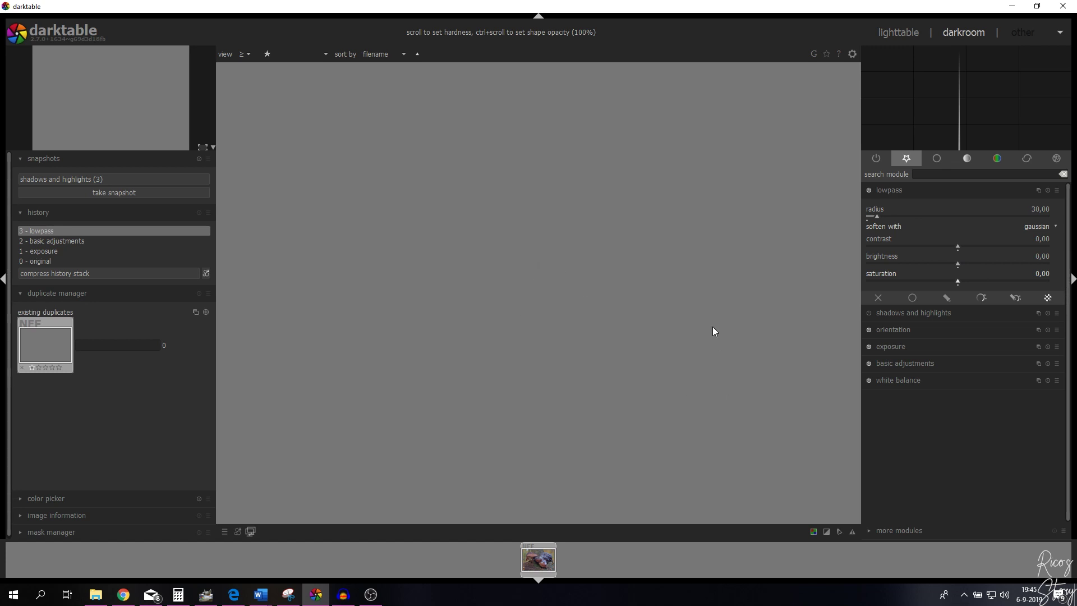
Blend the lowpass uniformly over the photo using overlay mode
click(913, 298)
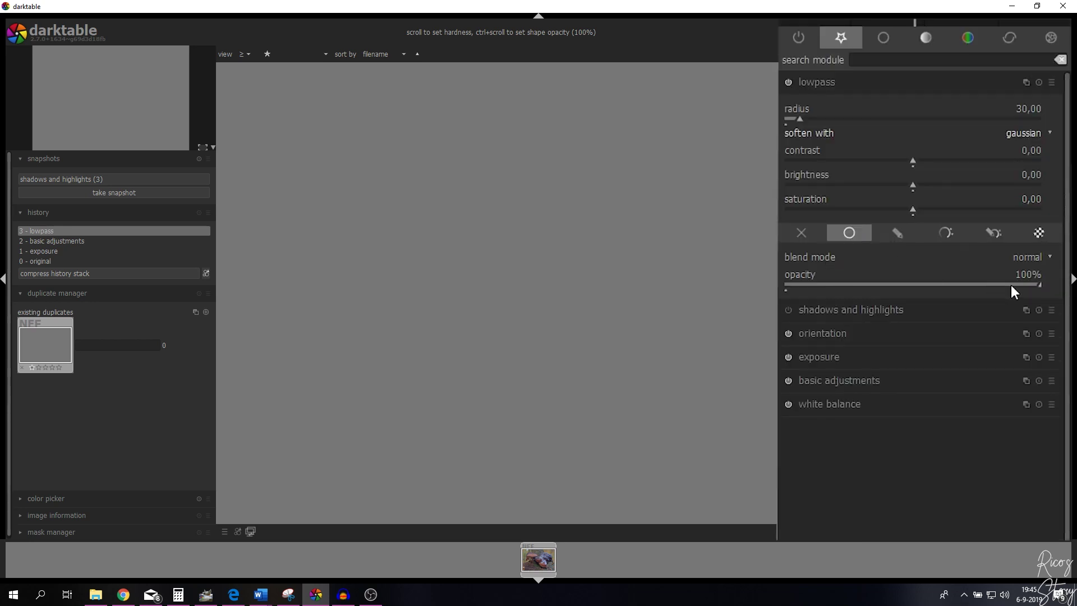
click(1035, 257)
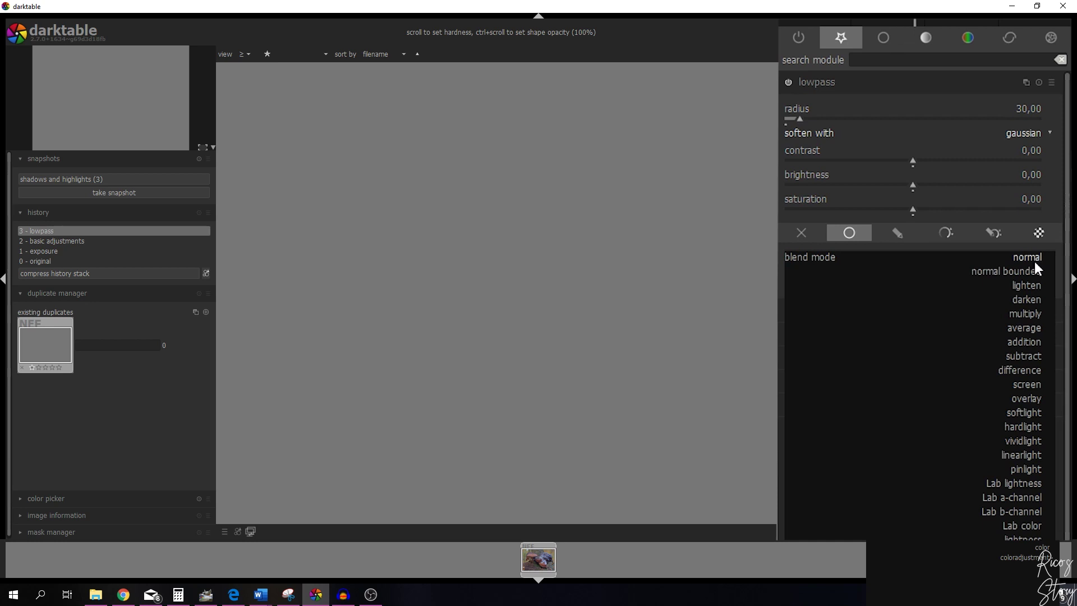
click(1028, 396)
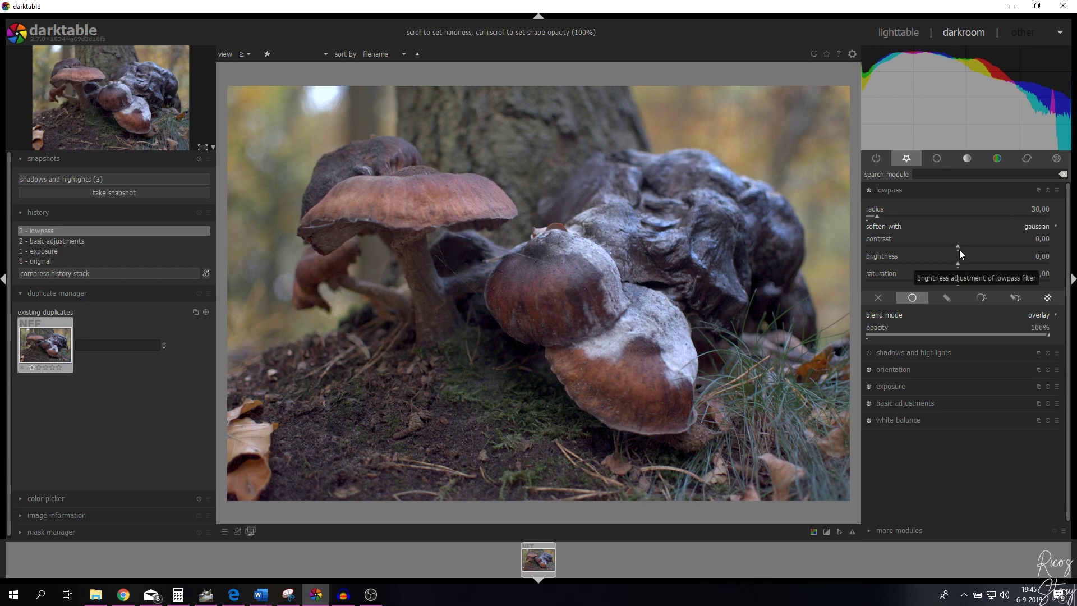
Tune lowpass to contrast -0,45, brightness -0,16, saturation 0,23 and radius 21,50
drag(957, 247, 982, 247)
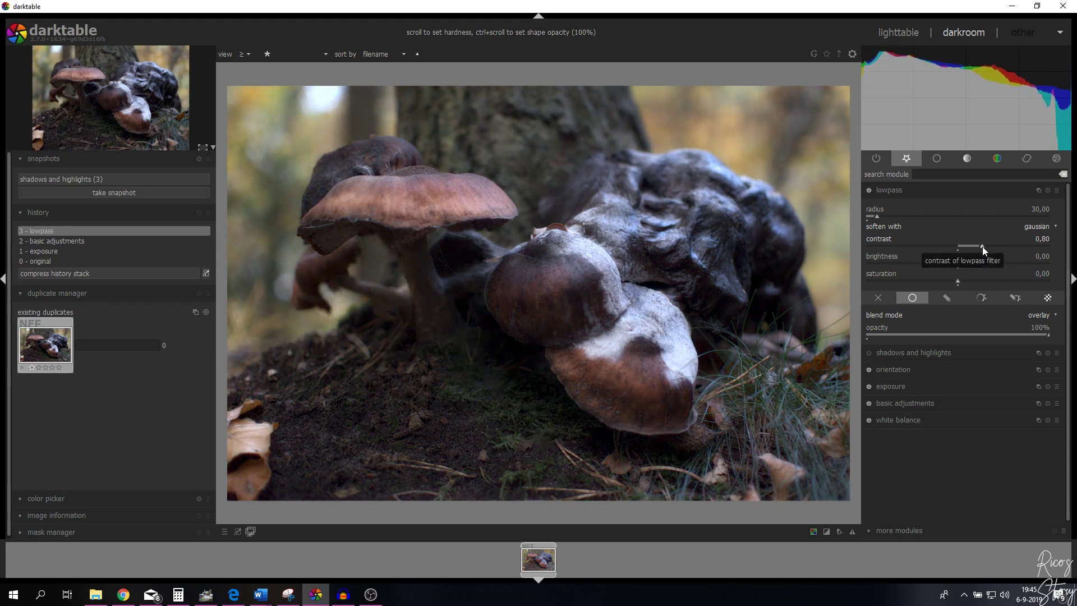
drag(983, 247, 945, 248)
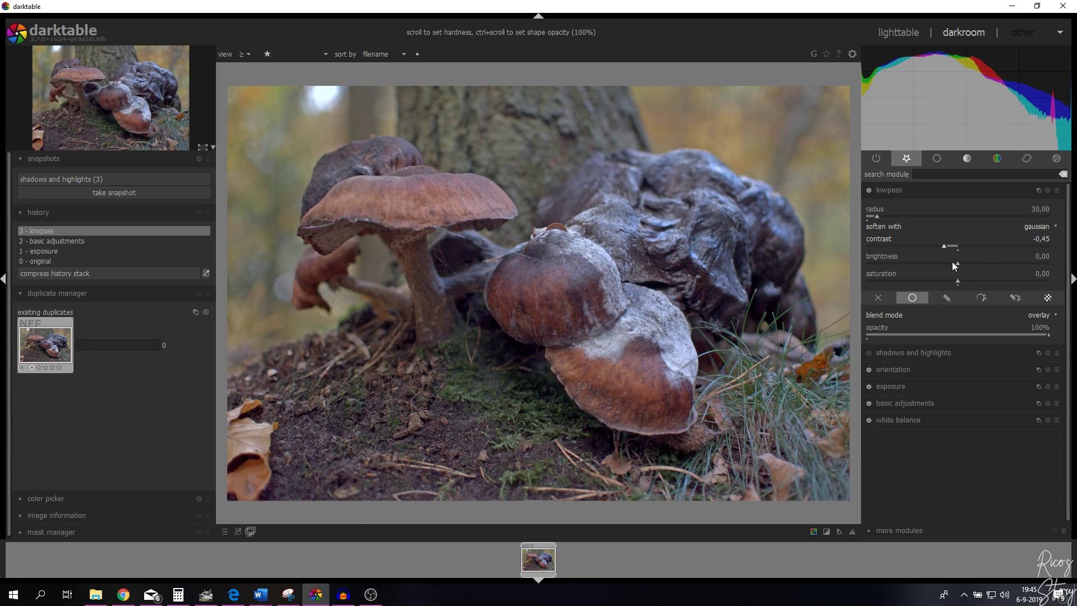
drag(959, 263, 964, 280)
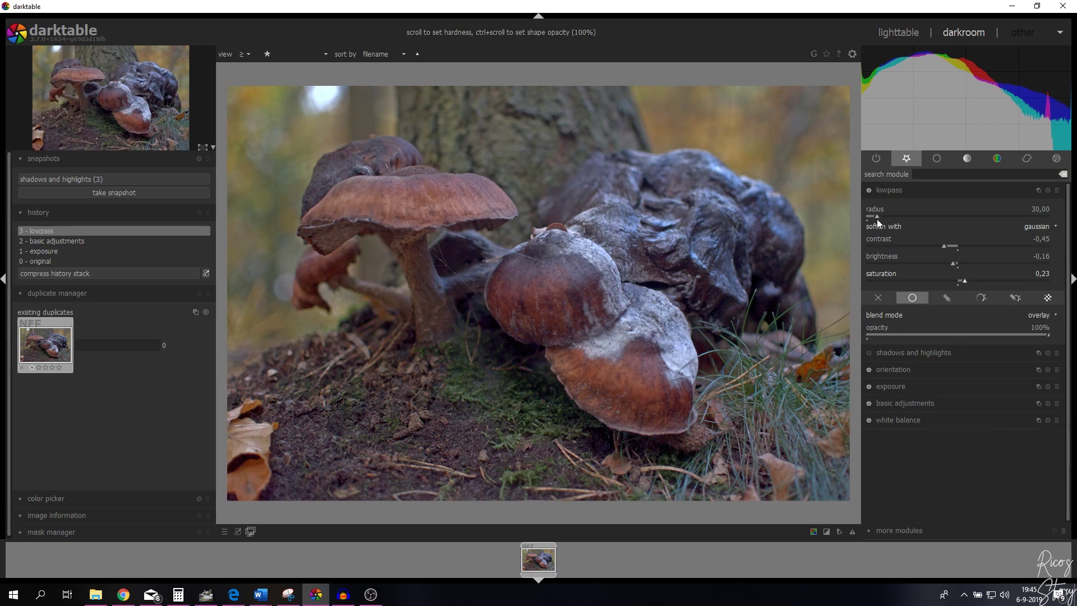
mouse_move(877, 218)
mouse_down()
mouse_move(972, 219)
mouse_move(876, 217)
mouse_up()
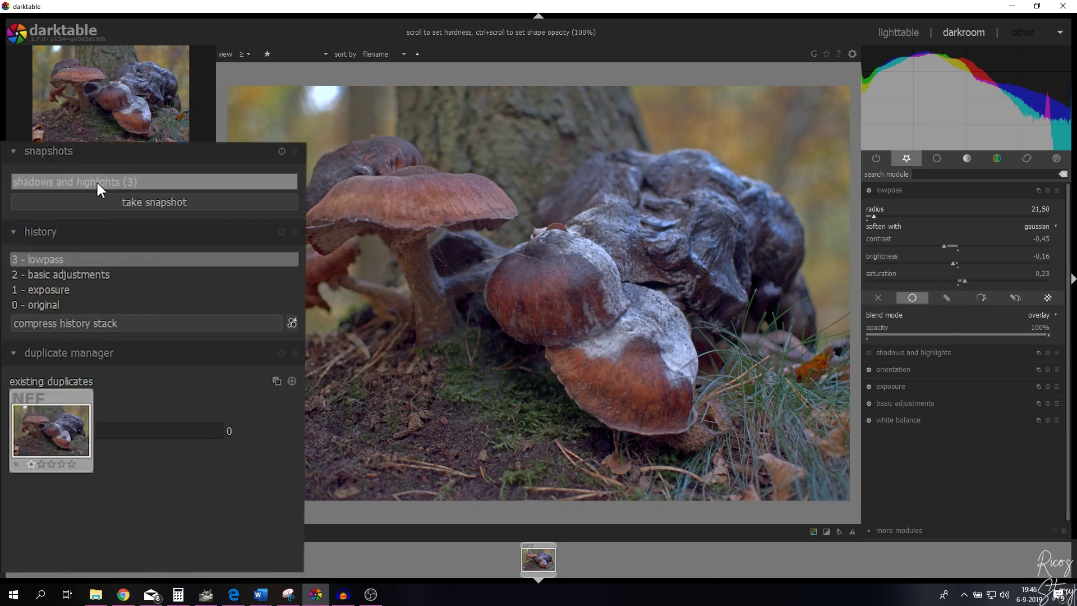
Compare side by side with the shadows and highlights snapshot and lower lowpass contrast to -0,91
click(96, 180)
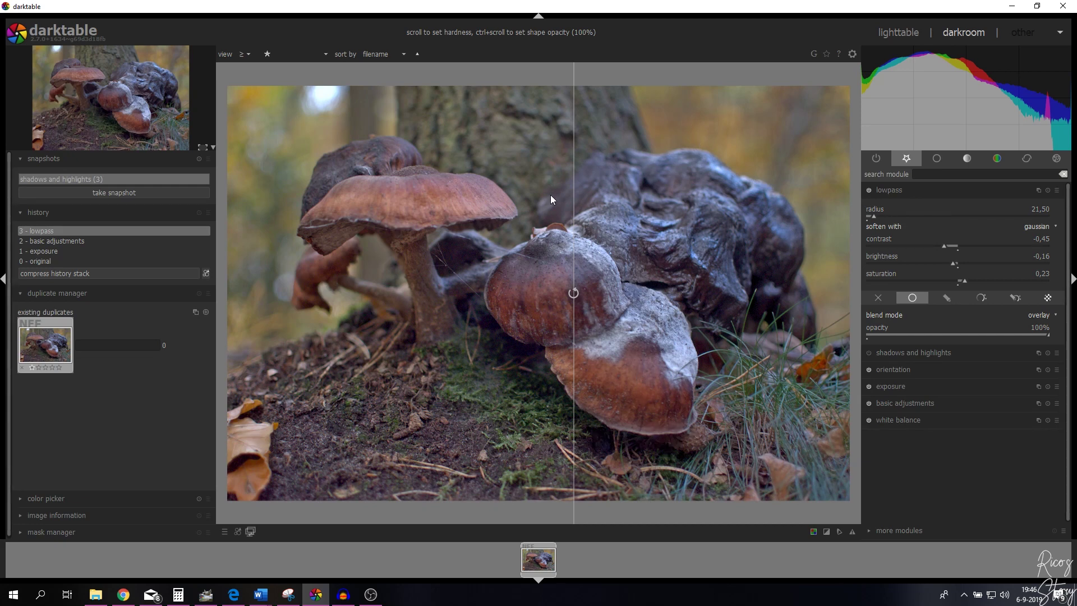
drag(577, 202, 527, 257)
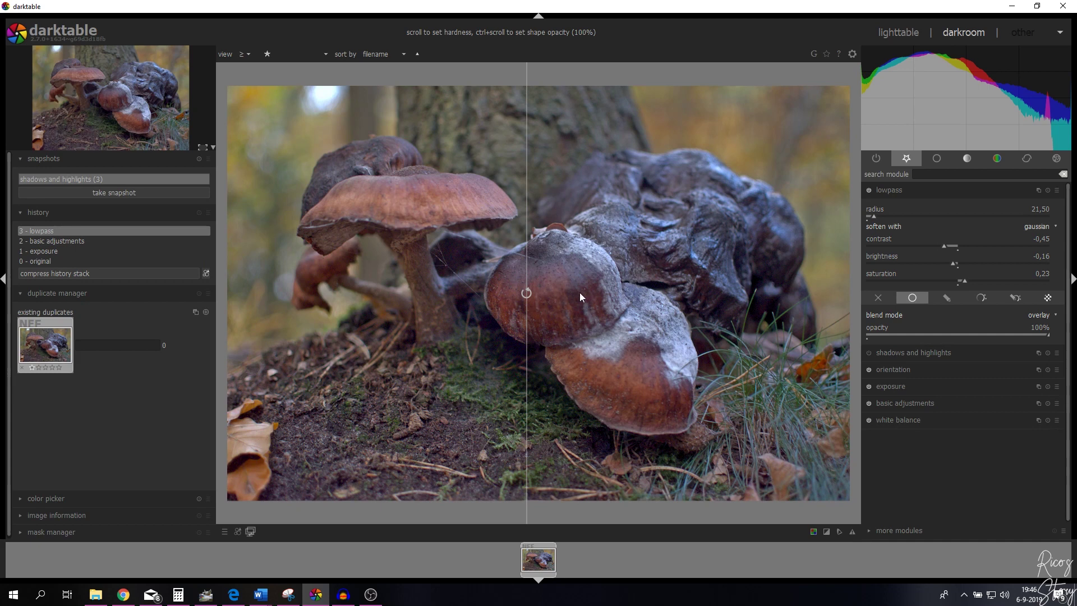
drag(944, 247, 931, 248)
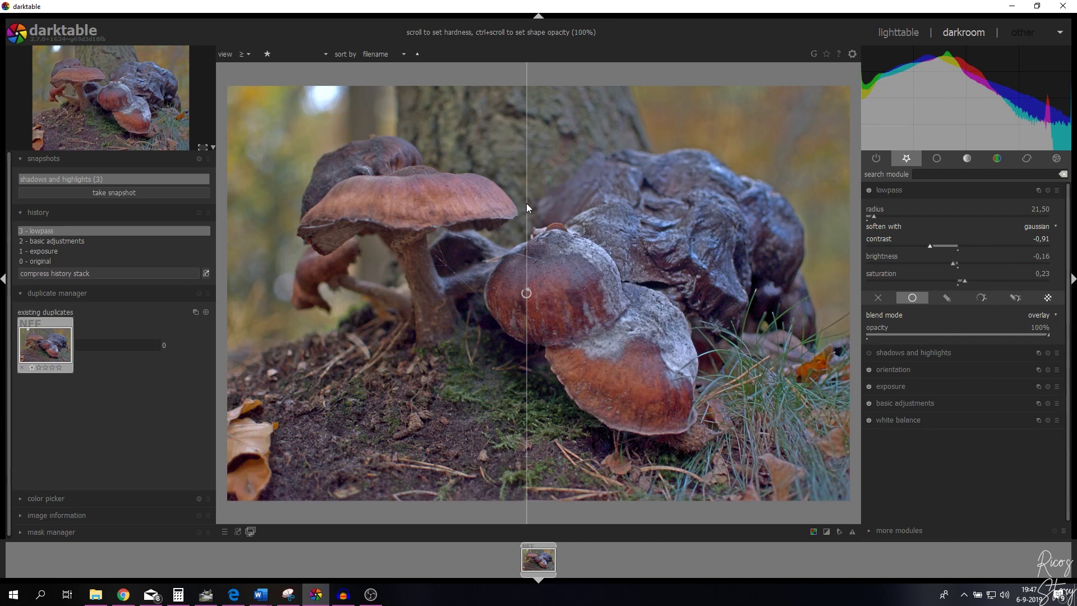
drag(527, 203, 231, 234)
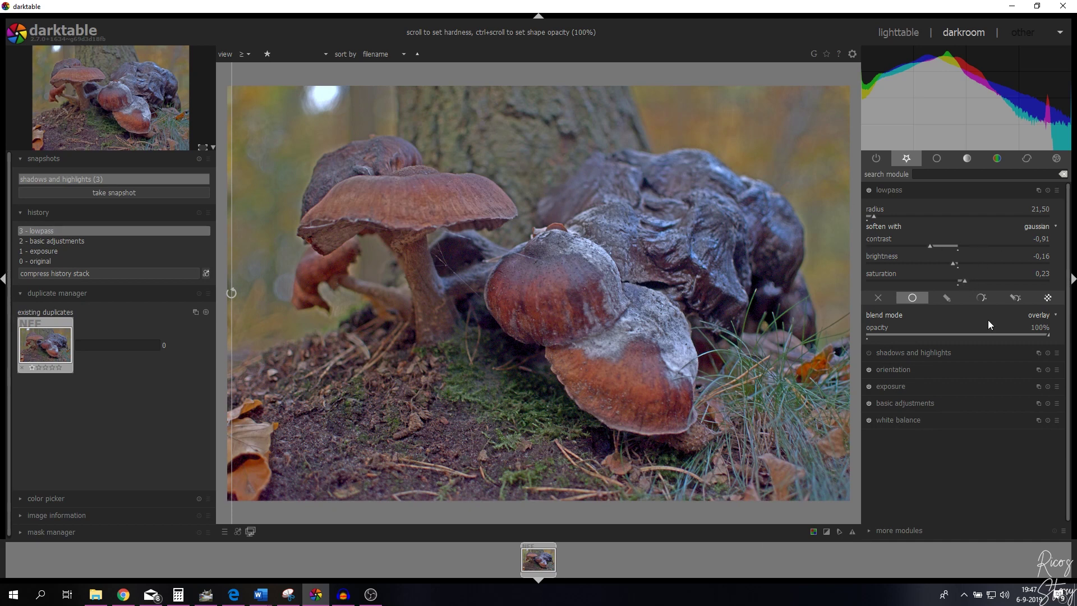
Raise lowpass contrast to -0,78 and increase the radius to about 46
drag(931, 251, 936, 250)
scroll(965, 280, down, 6)
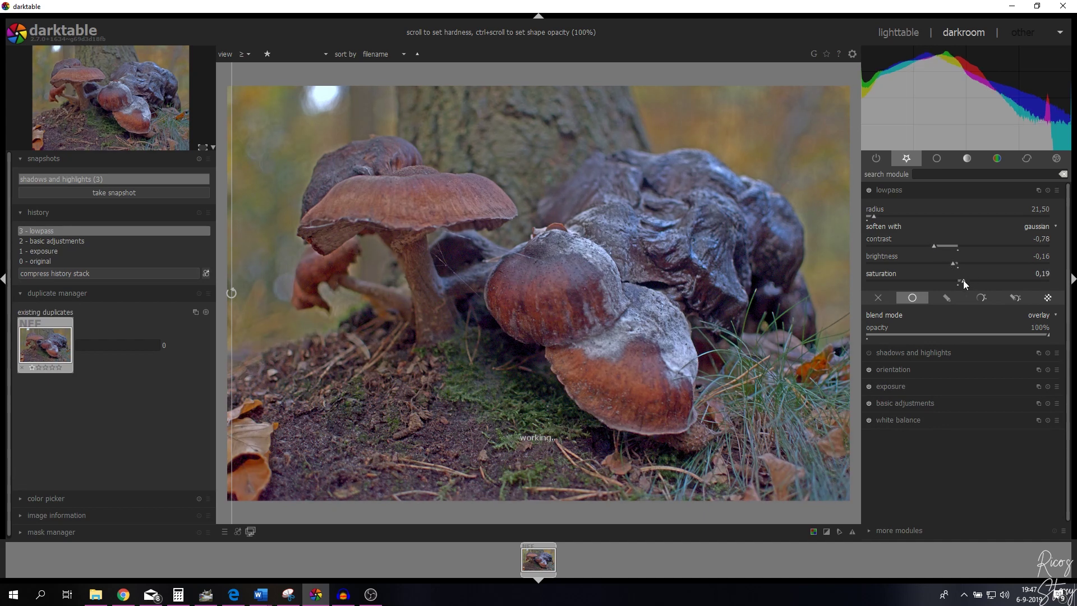
scroll(955, 264, up, 6)
drag(869, 215, 884, 214)
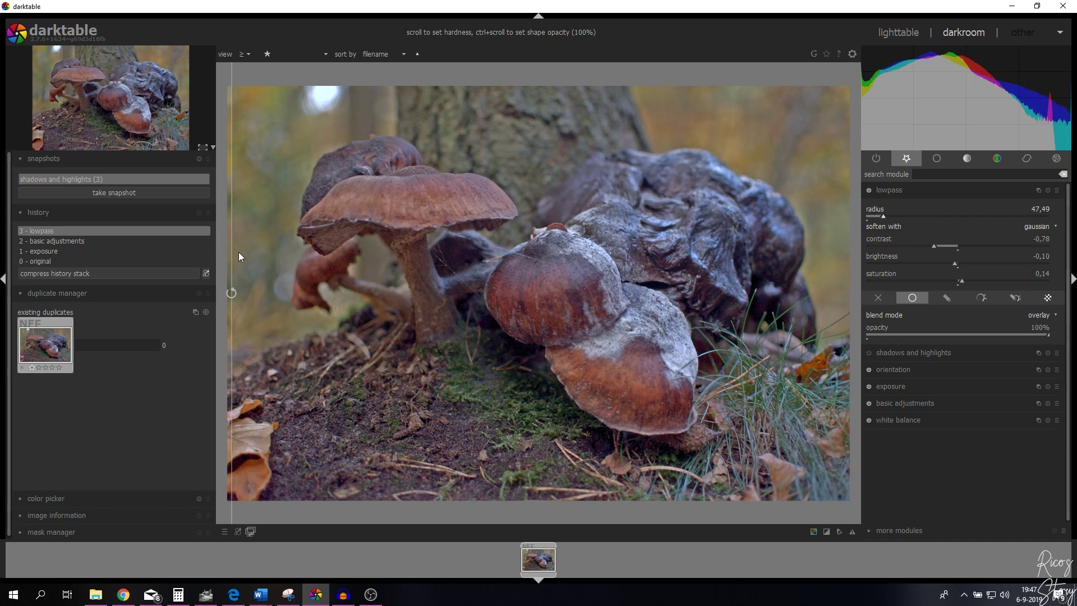
End the snapshot comparison and settle the lowpass contrast at -0,67
drag(239, 257, 218, 285)
click(149, 183)
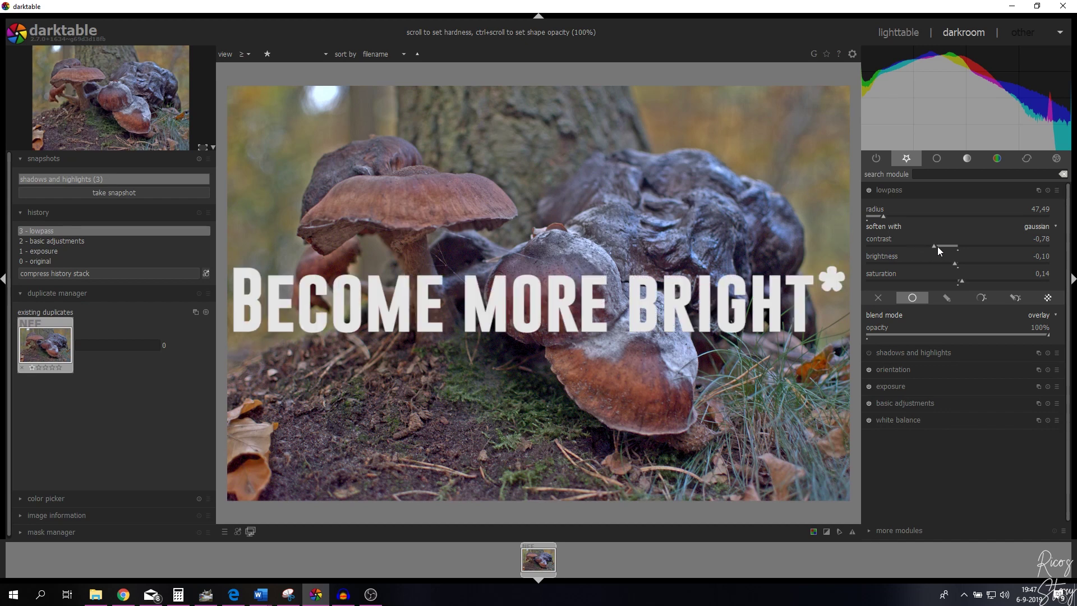
mouse_move(936, 247)
mouse_down()
mouse_move(1015, 250)
mouse_move(930, 245)
mouse_up()
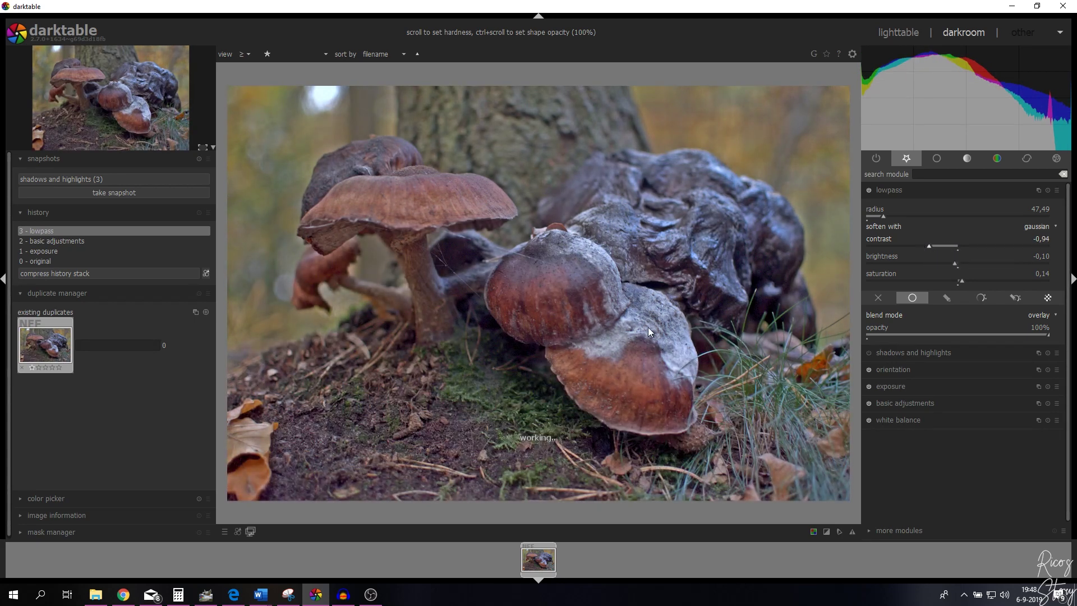
drag(930, 246, 920, 249)
key(ctrl+z)
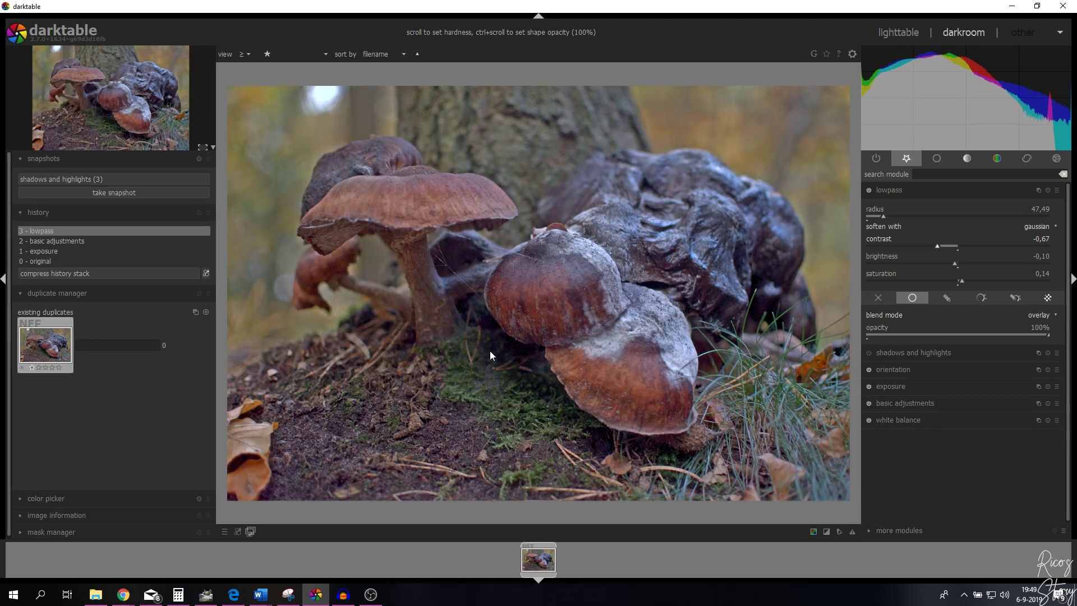